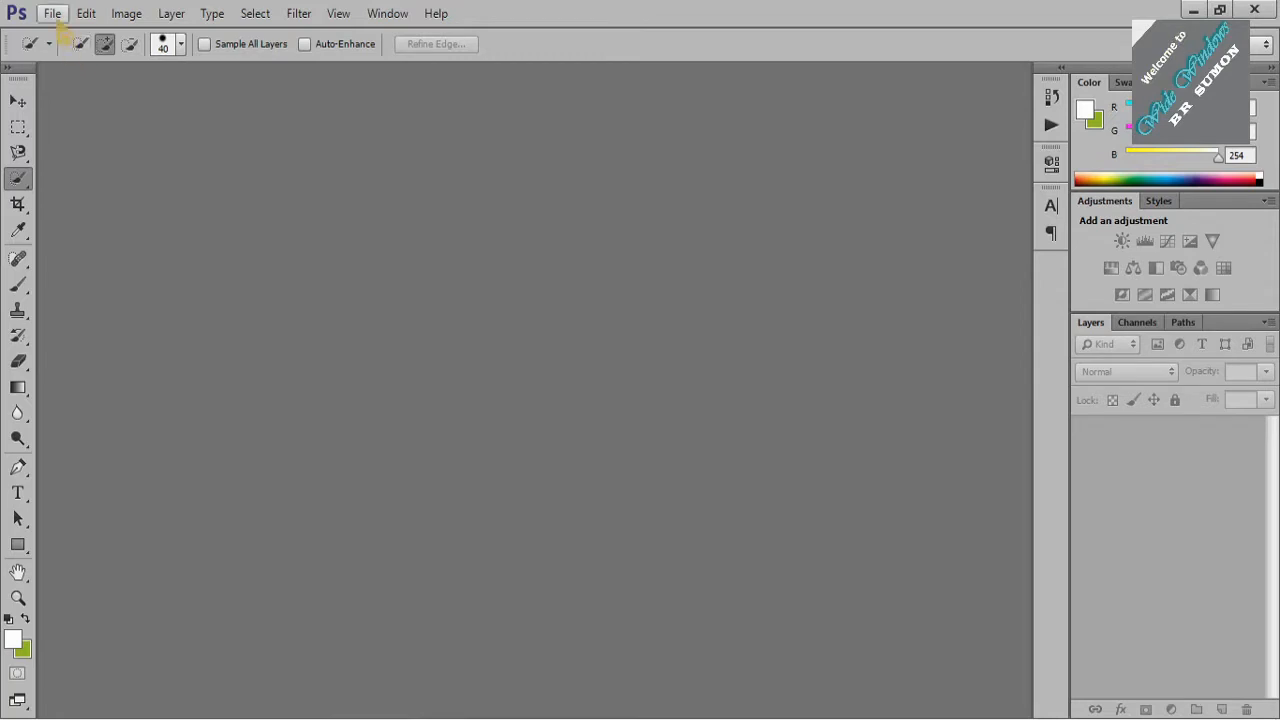
# Step: Open the T-shirt photo IMG_20200514_140506 from the 275_regulartshirtoriginal folder
pyautogui.click(53, 13)
pyautogui.click(73, 56)
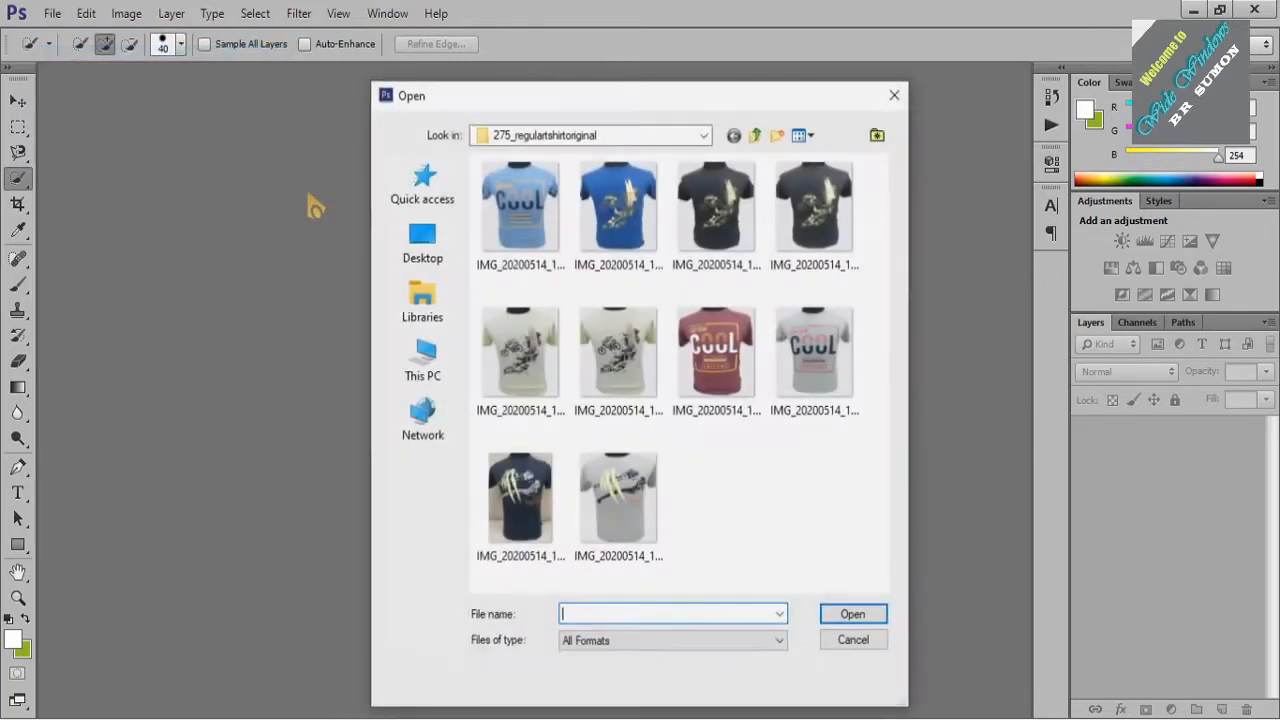
pyautogui.click(533, 540)
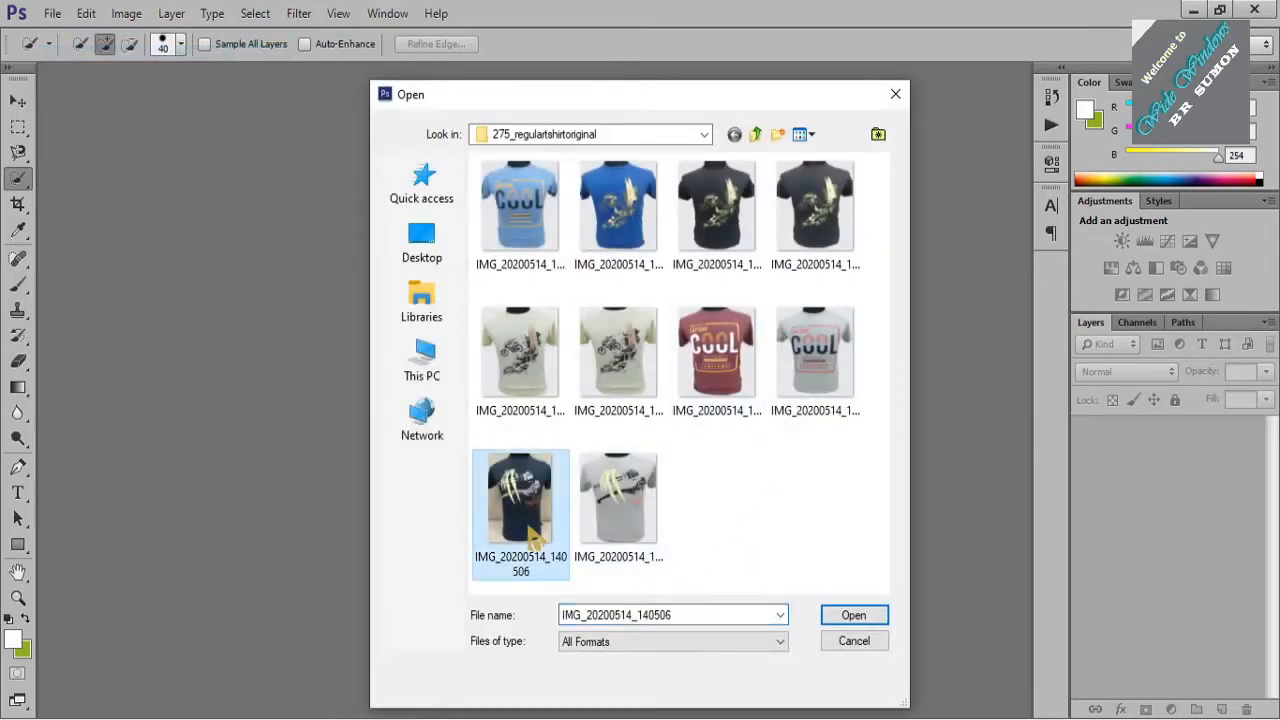
pyautogui.click(850, 618)
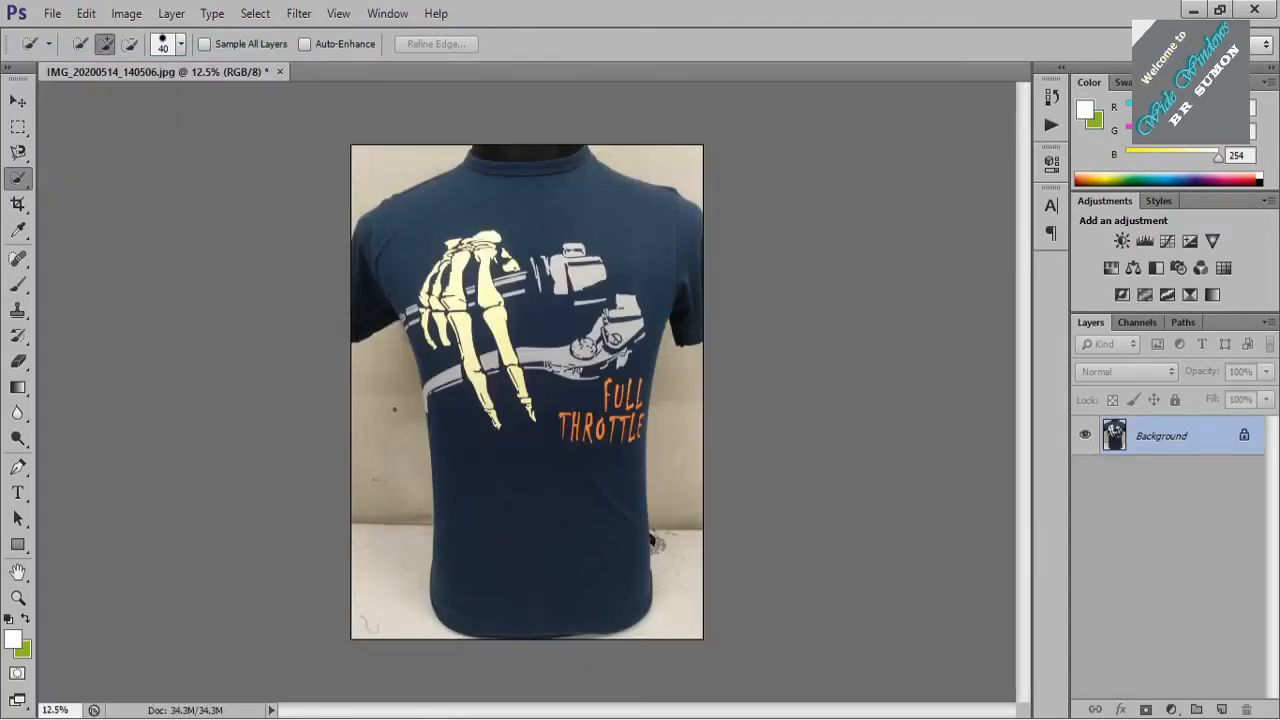
# Step: Resize the image to 900 pixels wide and 1000 pixels high, and fit it to the window
pyautogui.click(127, 13)
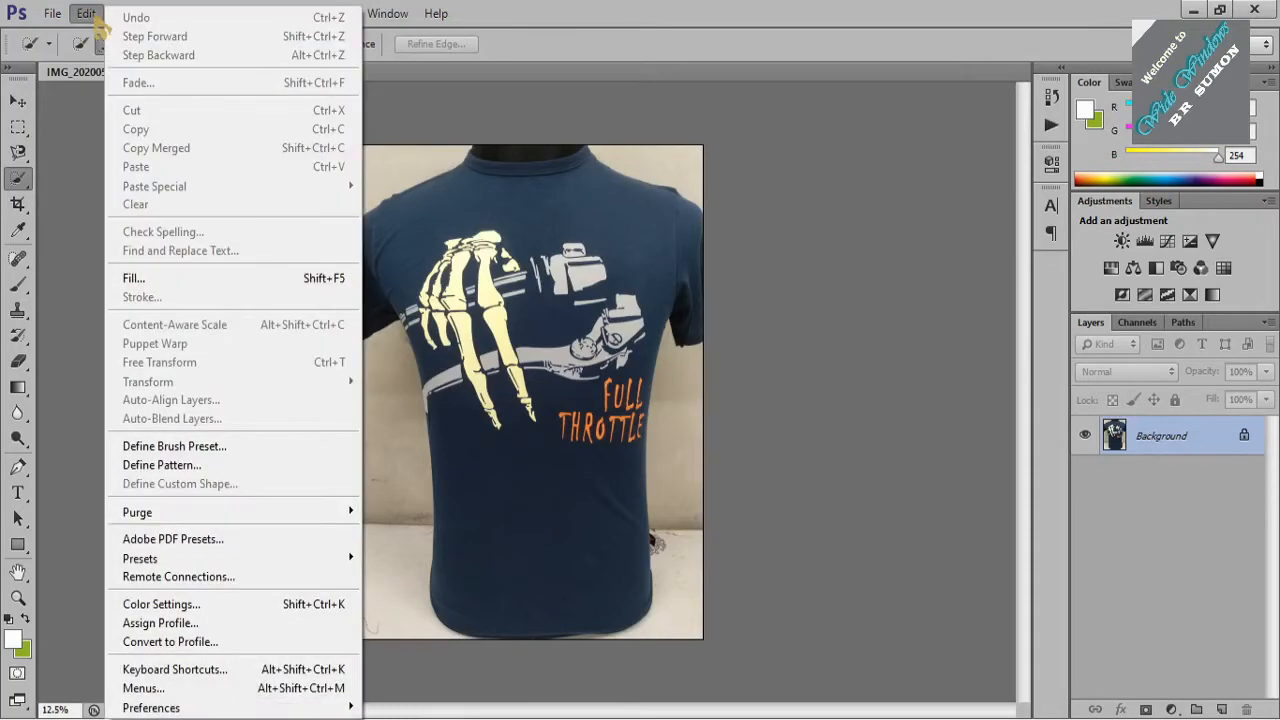
pyautogui.click(88, 14)
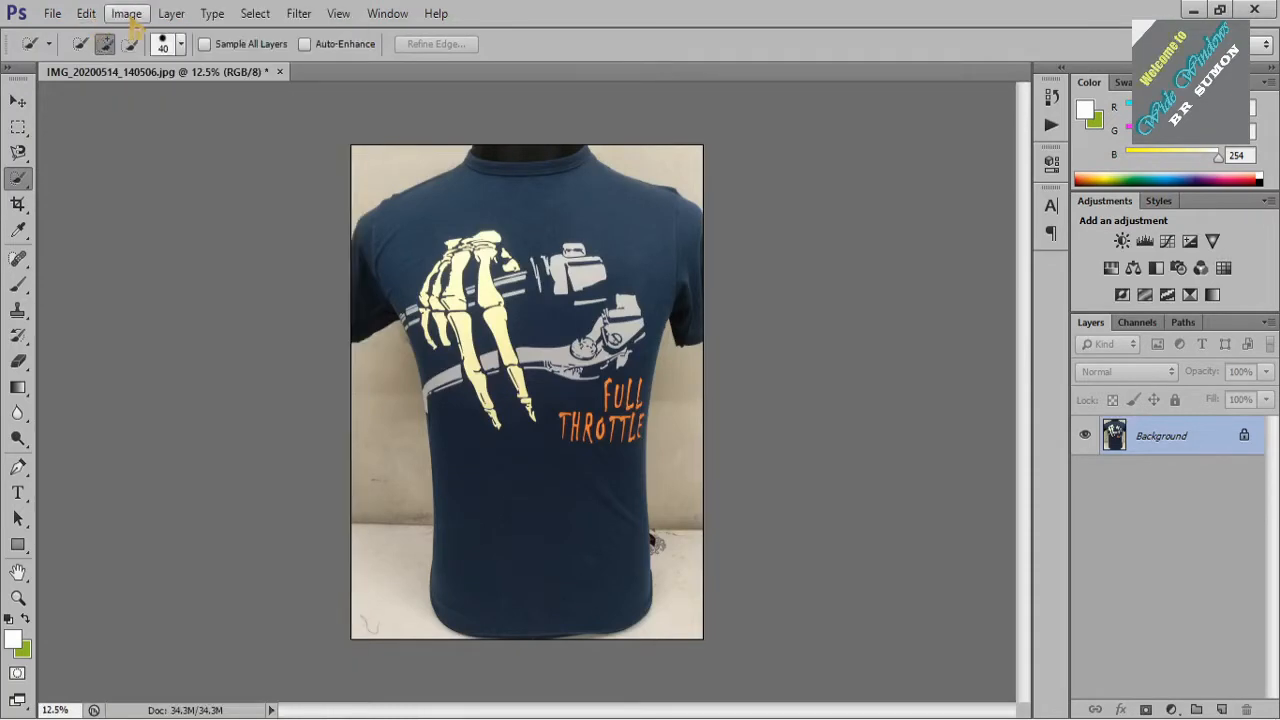
pyautogui.click(127, 13)
pyautogui.click(175, 160)
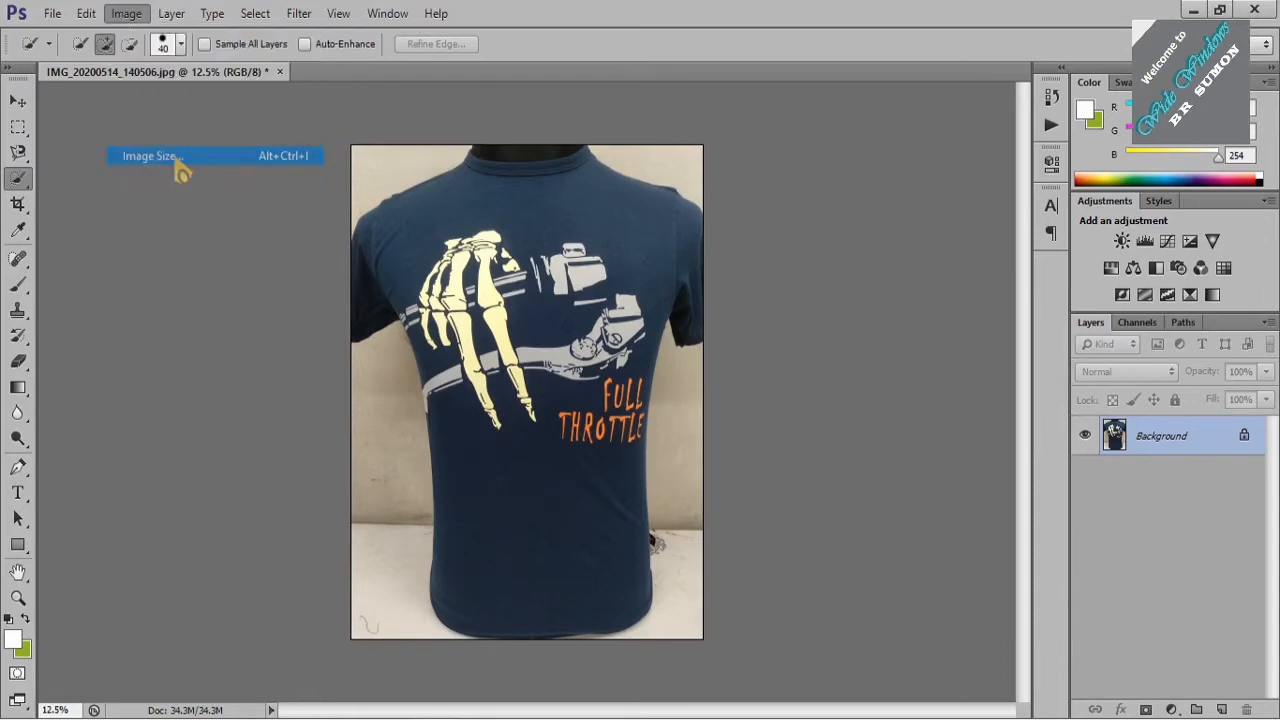
pyautogui.write('900')
pyautogui.press('Tab')
pyautogui.press('Tab')
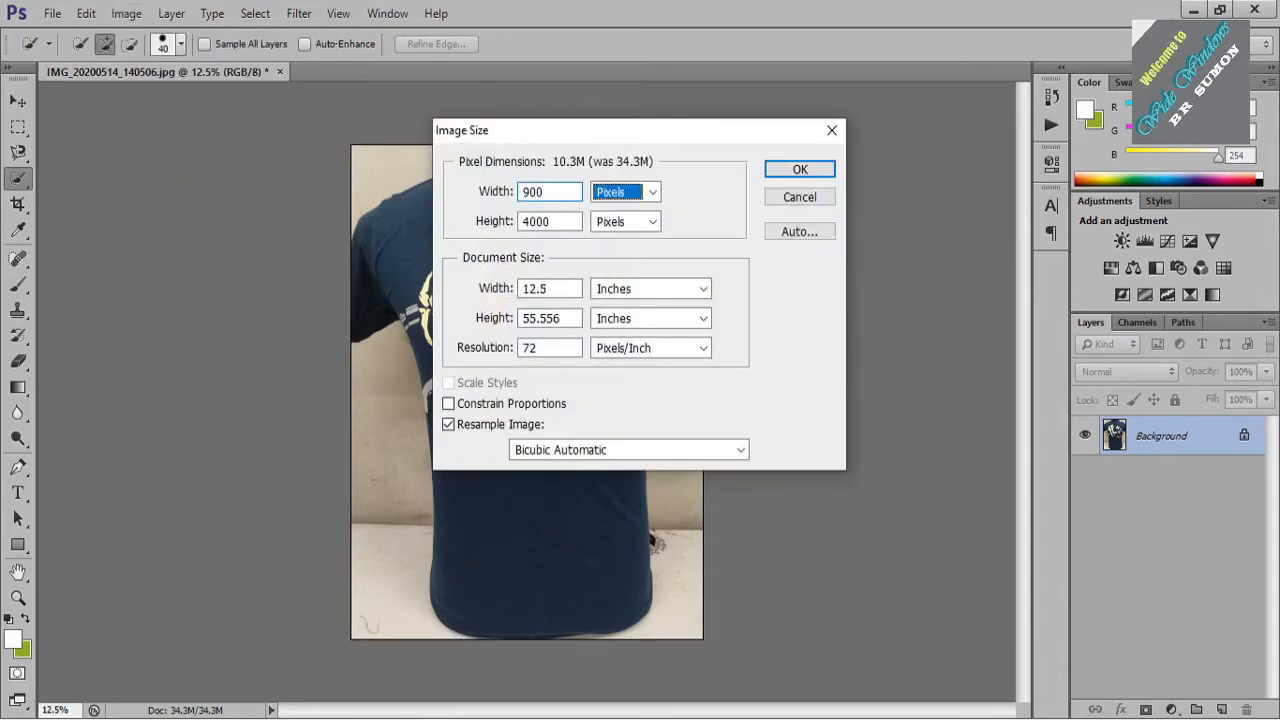
pyautogui.write('1000')
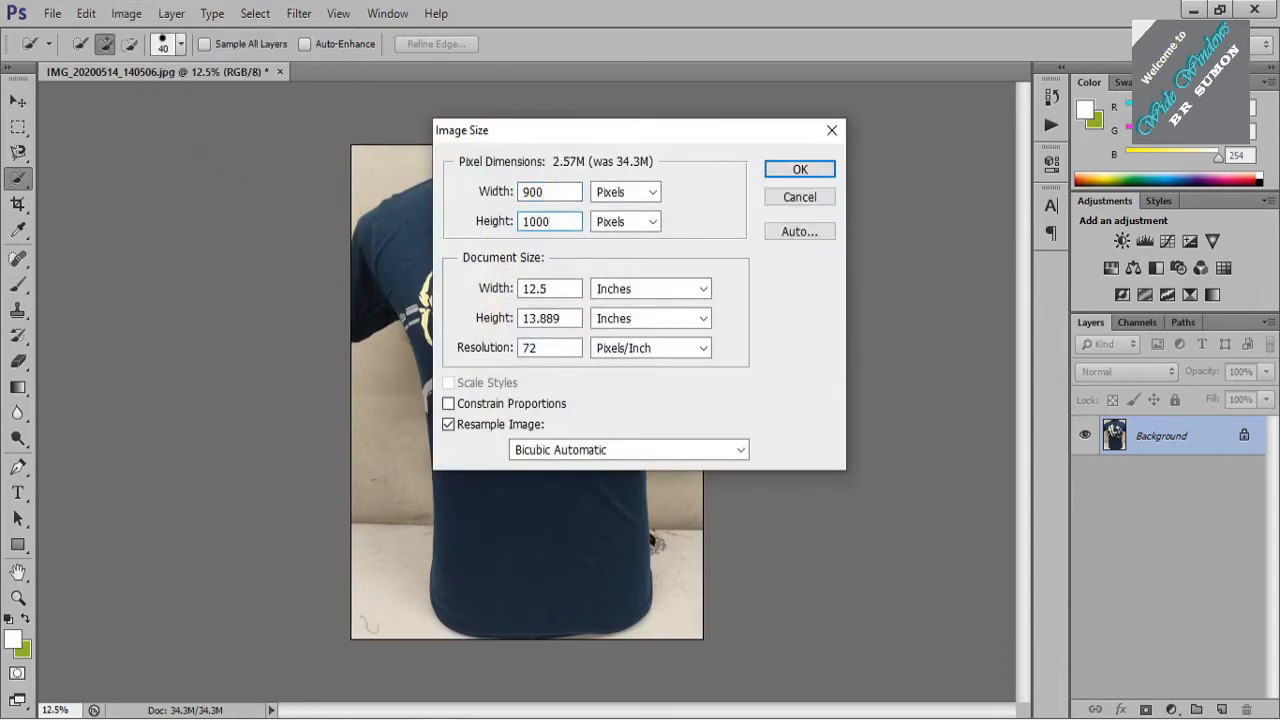
pyautogui.press('Return')
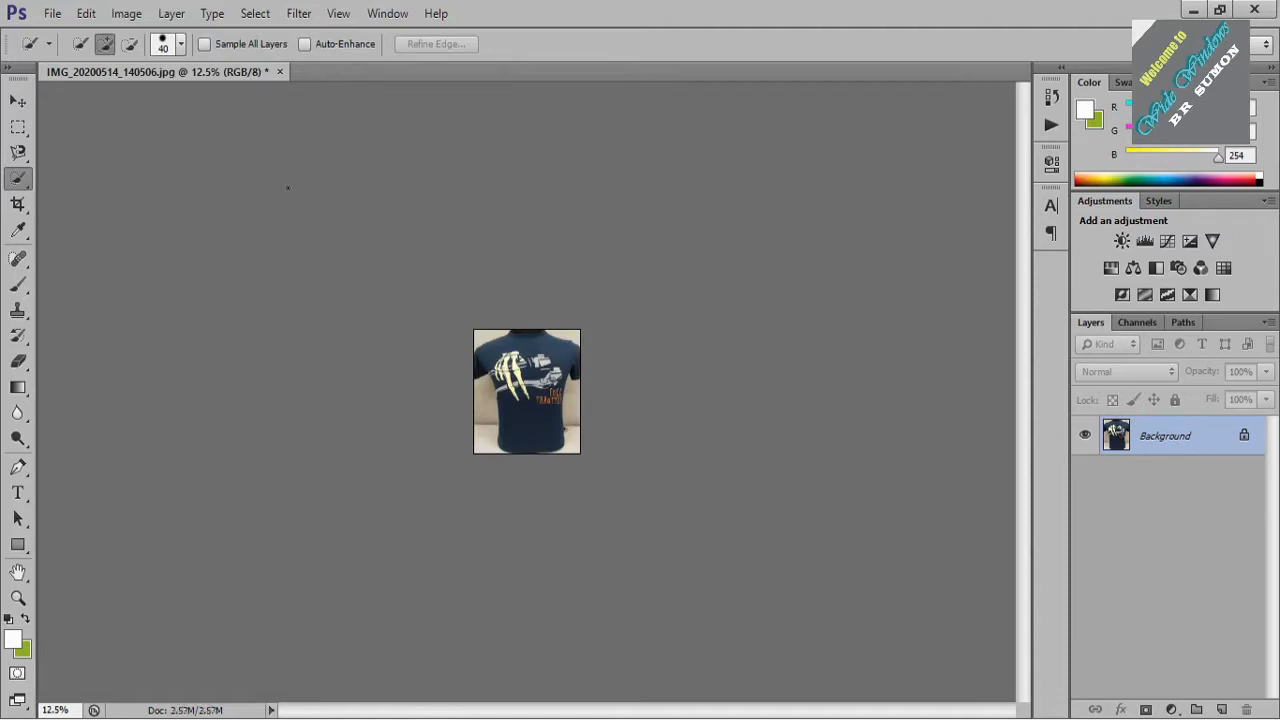
pyautogui.hotkey('ctrl', '0')
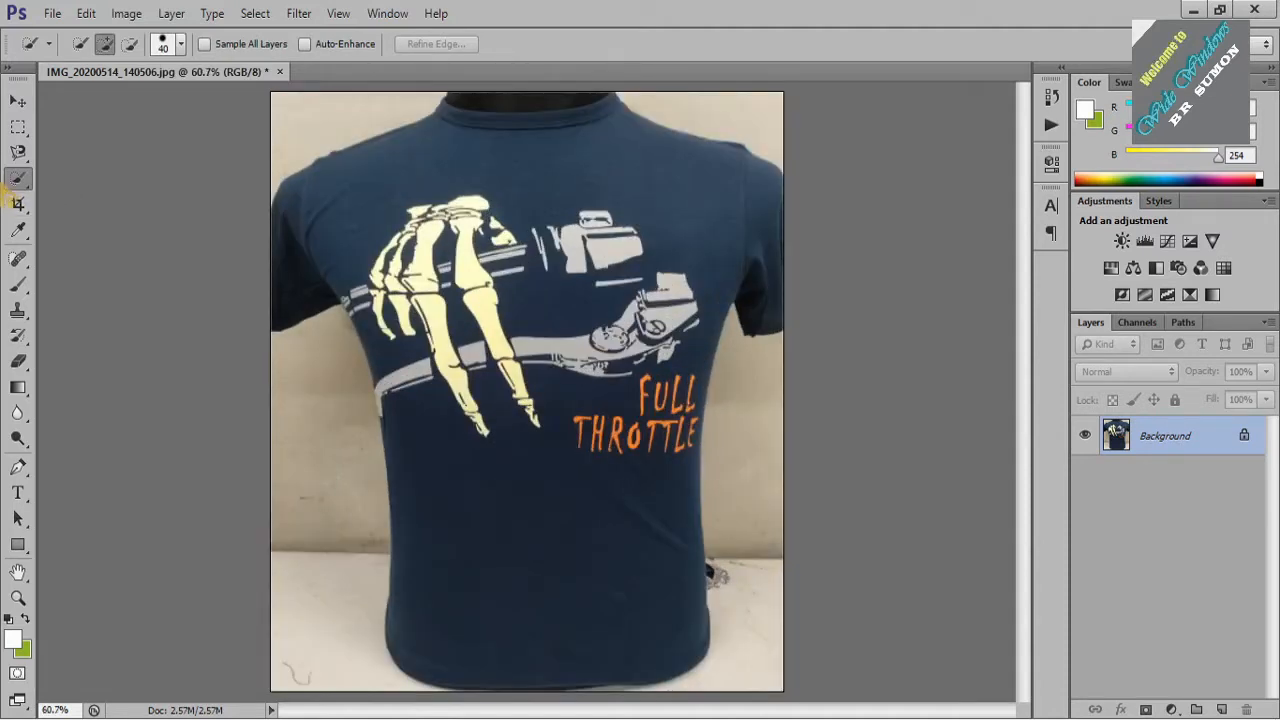
# Step: Select the wall and table background on both sides of the T-shirt with the Quick Selection tool
pyautogui.moveTo(18, 180); pyautogui.dragTo(105, 186)
pyautogui.moveTo(392, 103); pyautogui.dragTo(371, 108)
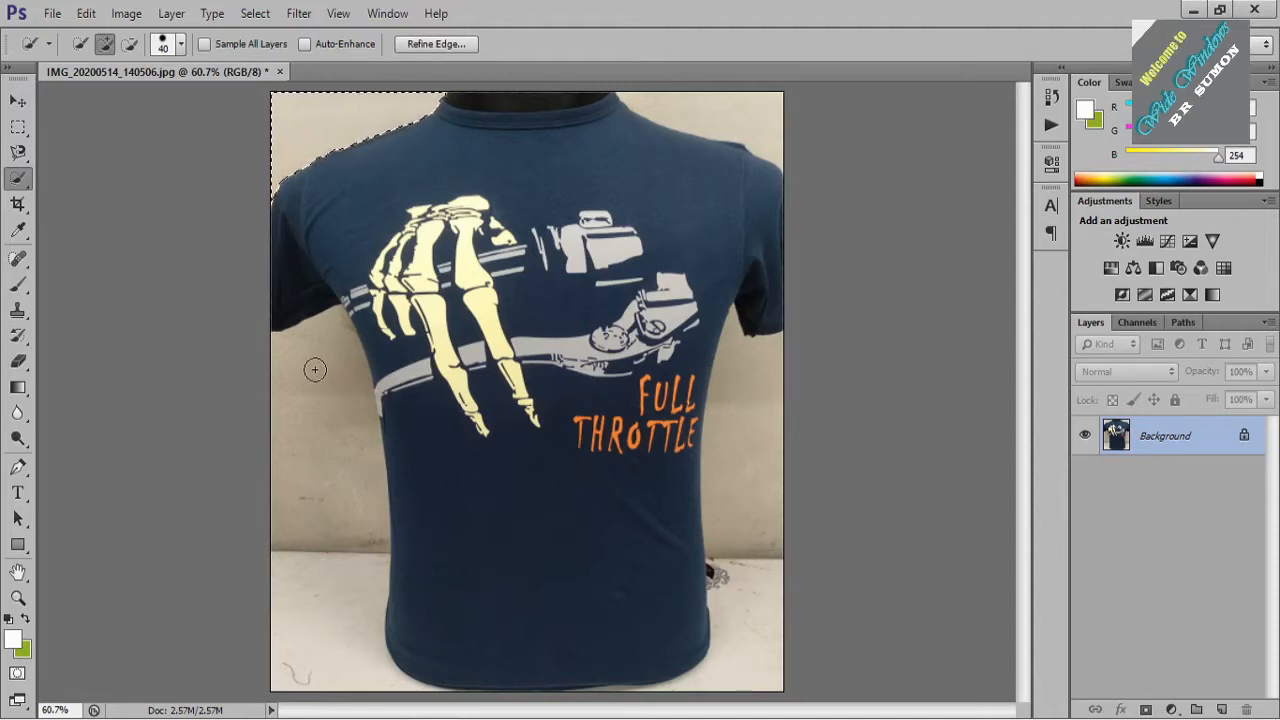
pyautogui.moveTo(314, 366); pyautogui.dragTo(321, 404)
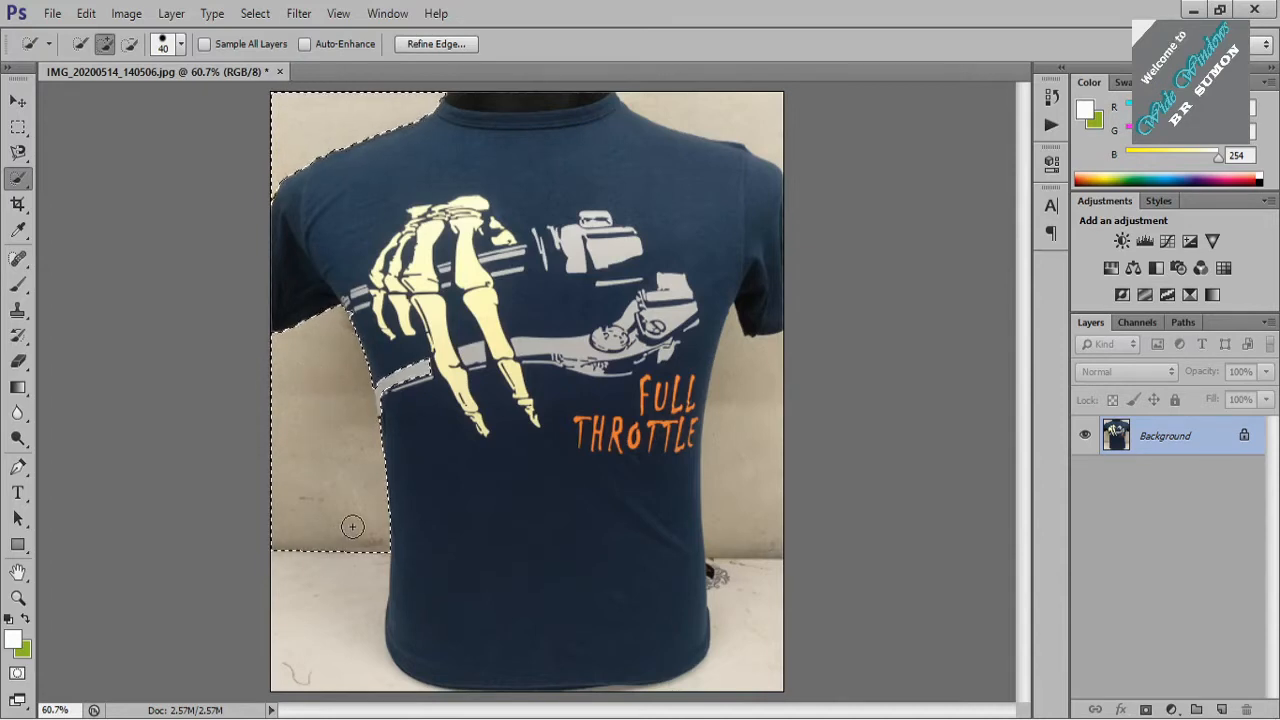
pyautogui.moveTo(338, 534); pyautogui.dragTo(337, 590)
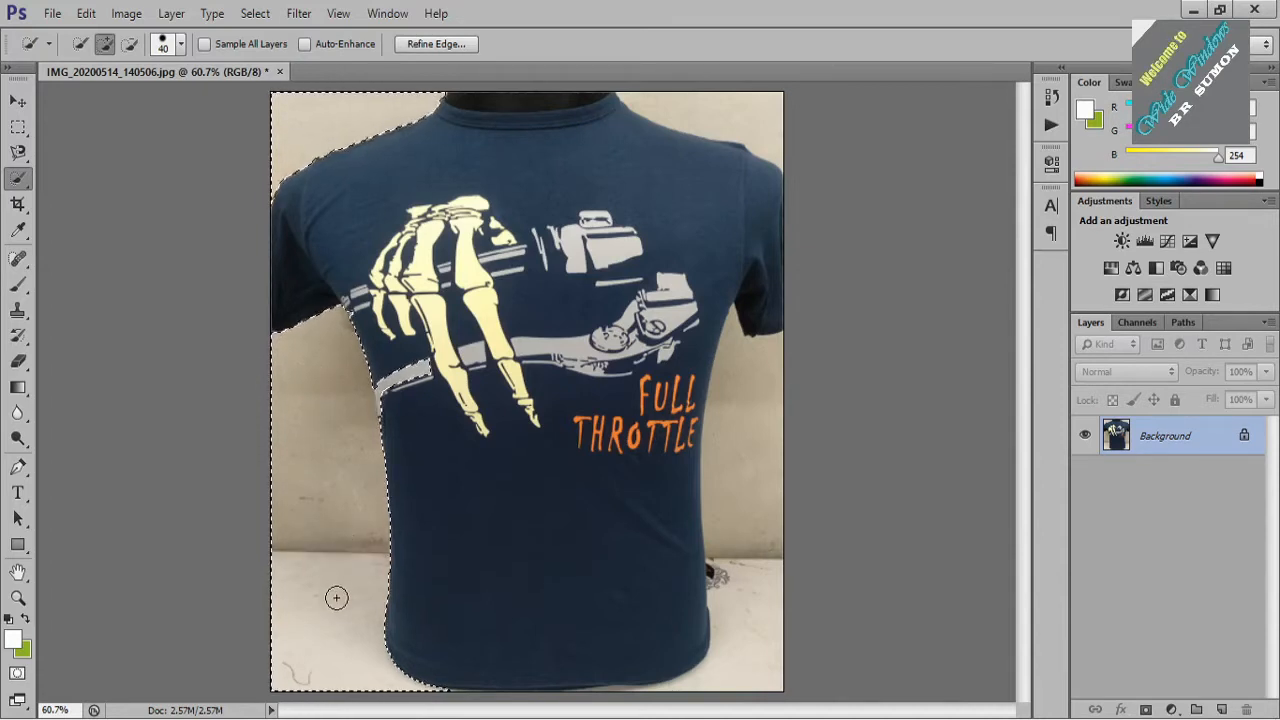
pyautogui.moveTo(751, 411)
pyautogui.mouseDown()
pyautogui.moveTo(738, 647)
pyautogui.moveTo(699, 684)
pyautogui.moveTo(608, 700)
pyautogui.mouseUp()
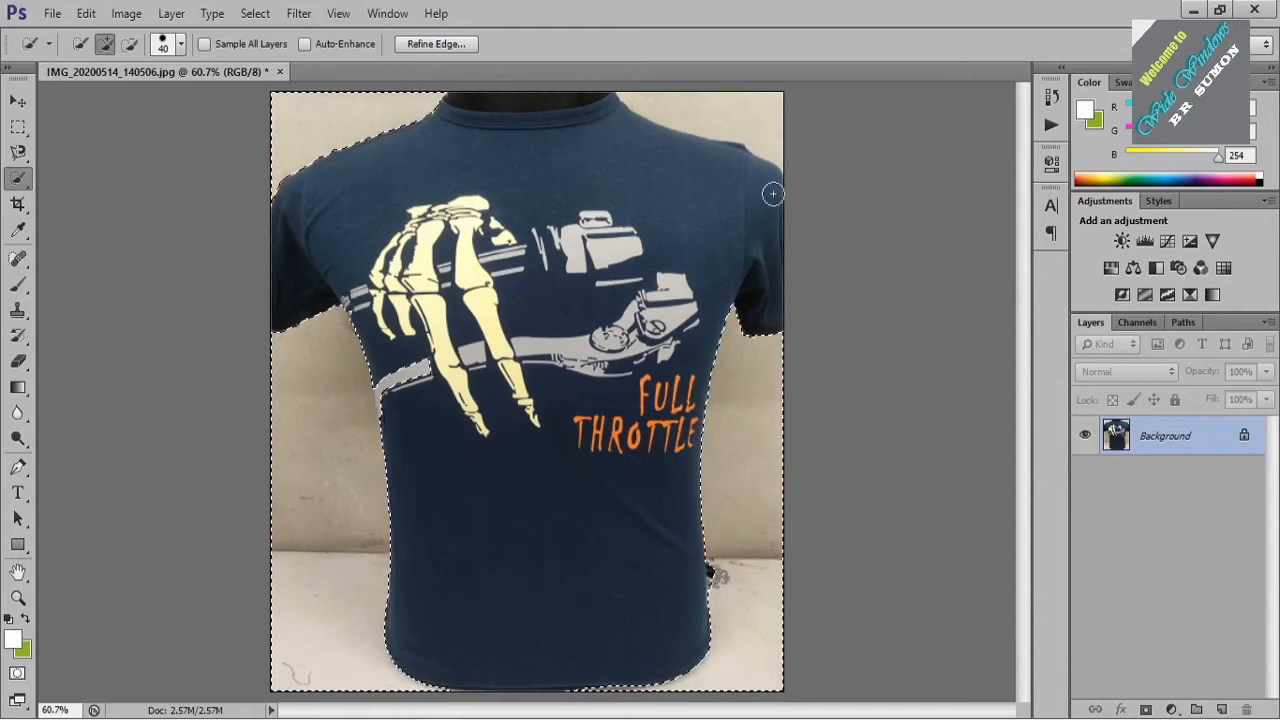
pyautogui.click(722, 121)
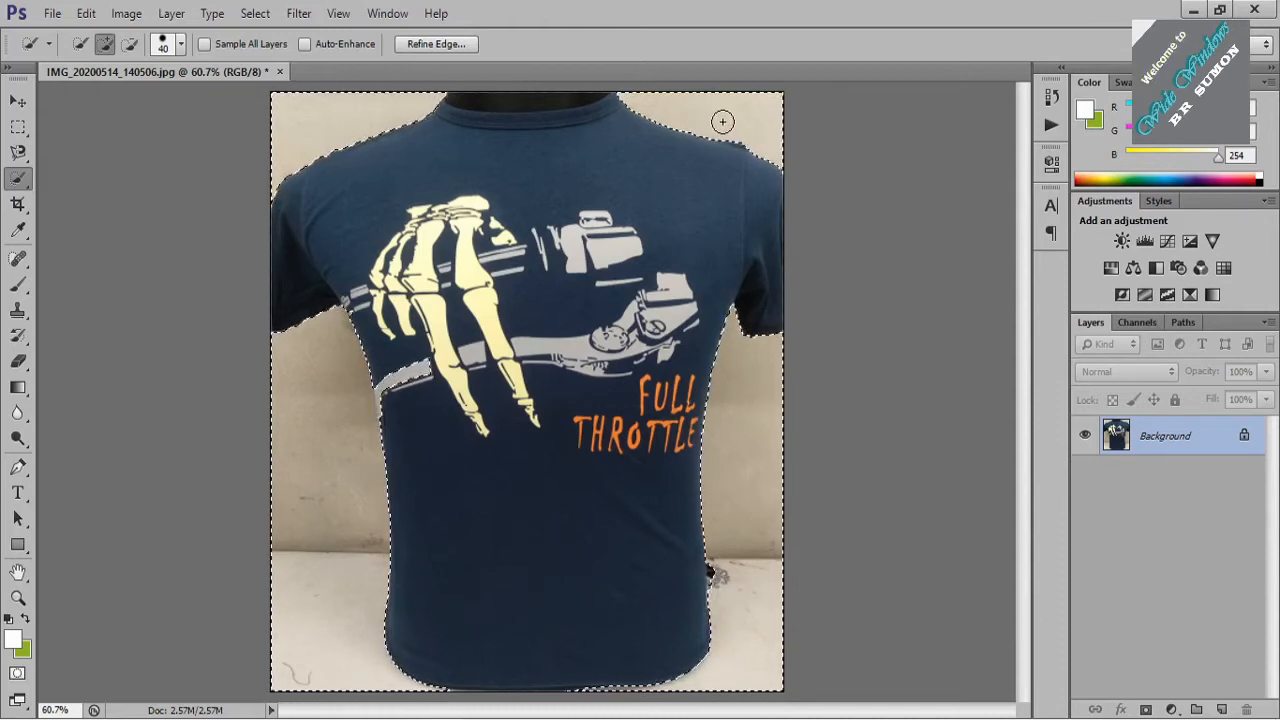
# Step: Examine the selection edge up close along the right shoulder, sleeve, side and bottom hem of the T-shirt
pyautogui.press('alt')
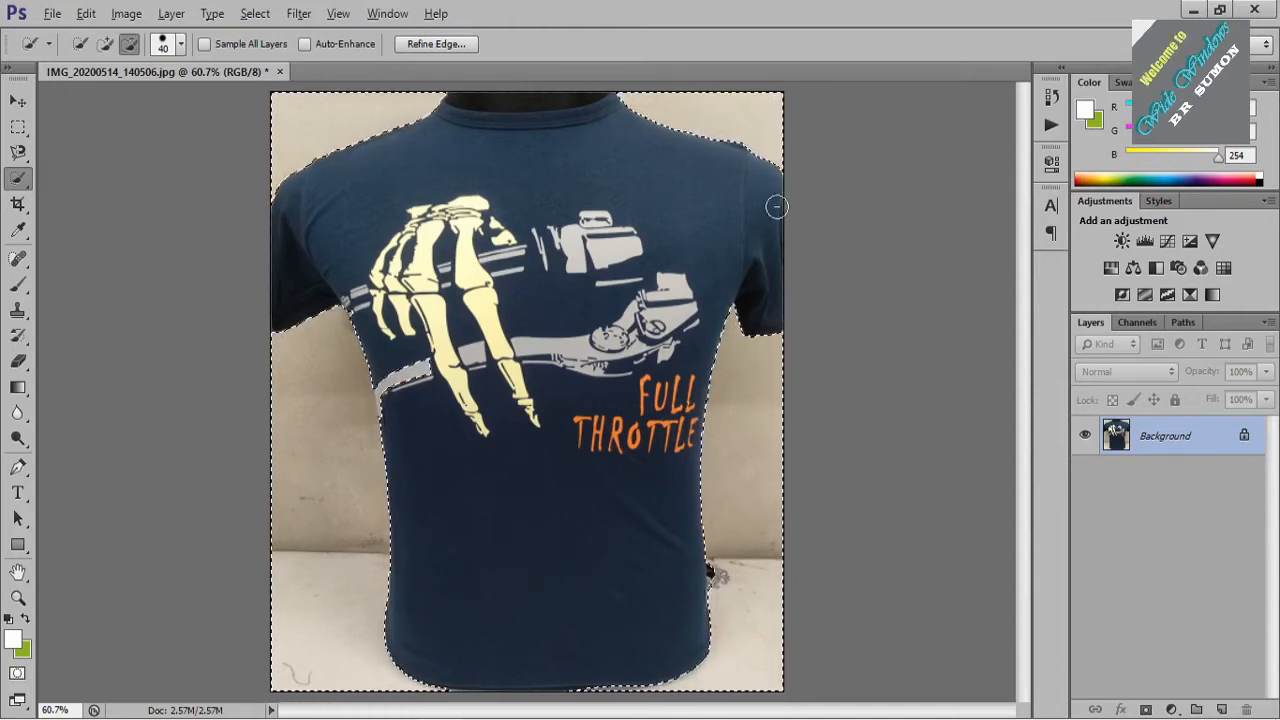
pyautogui.scroll(2, 821, 307)
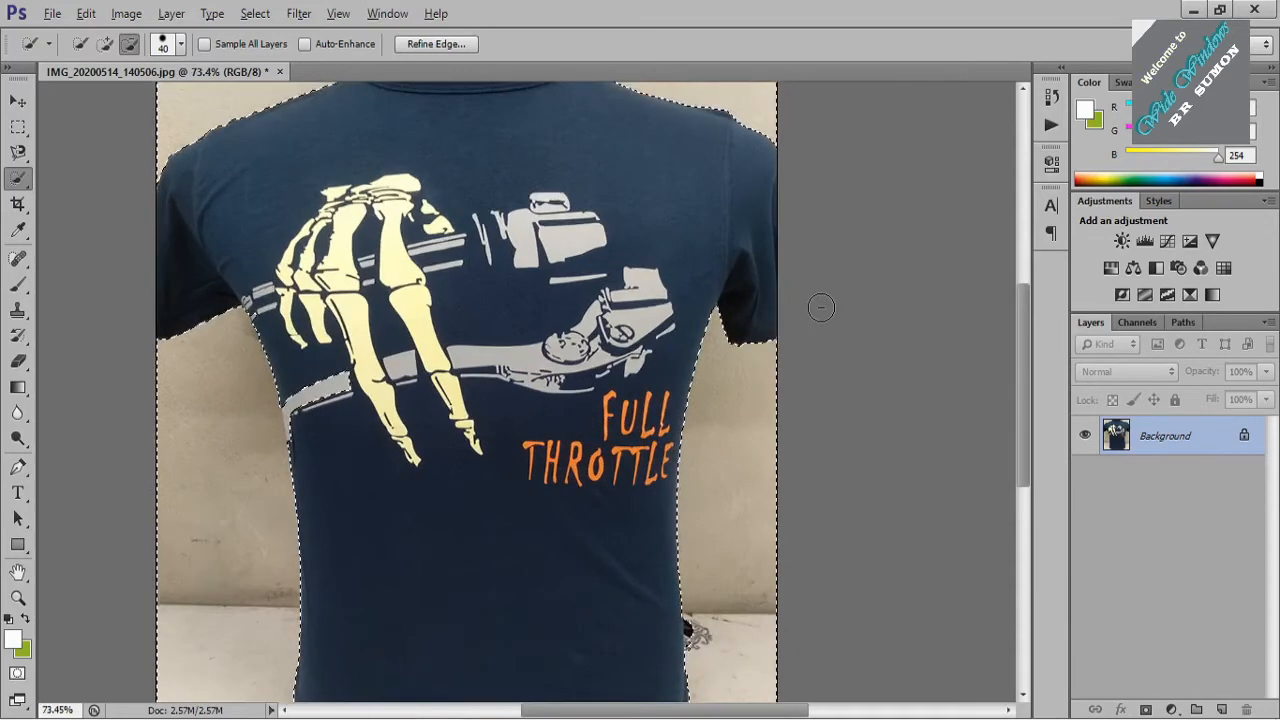
pyautogui.scroll(6, 821, 307)
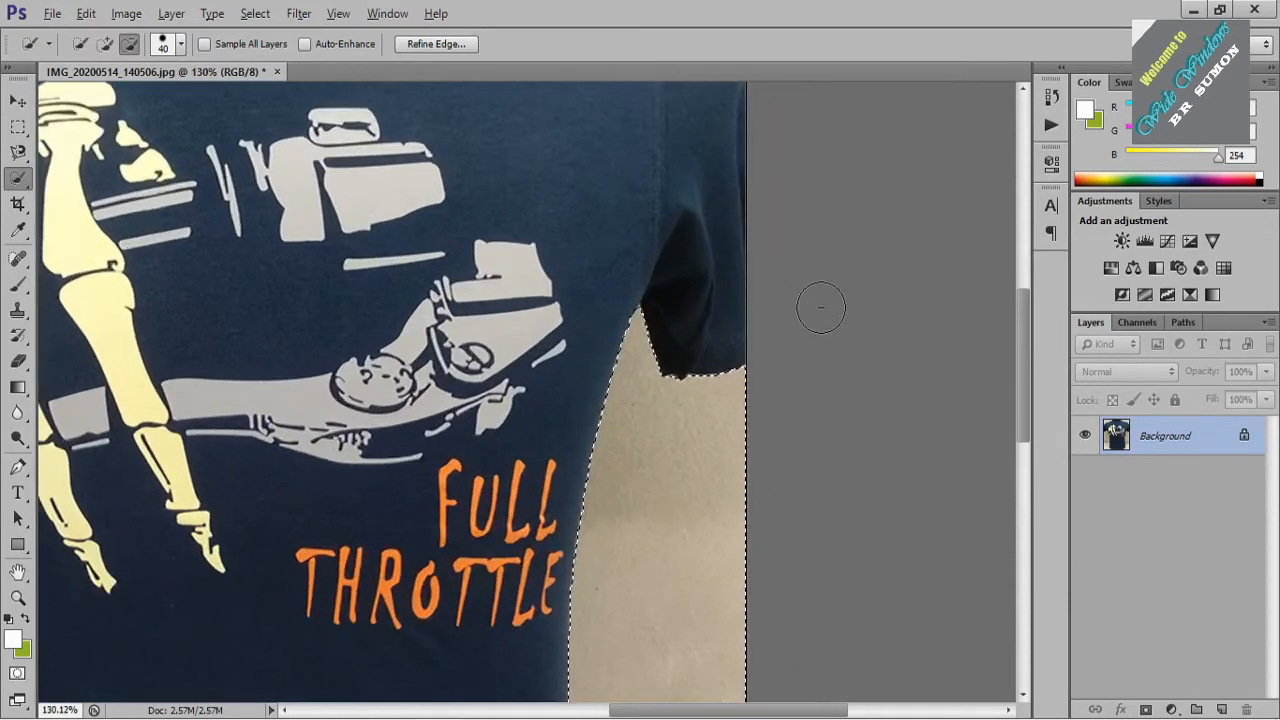
pyautogui.scroll(2, 704, 360)
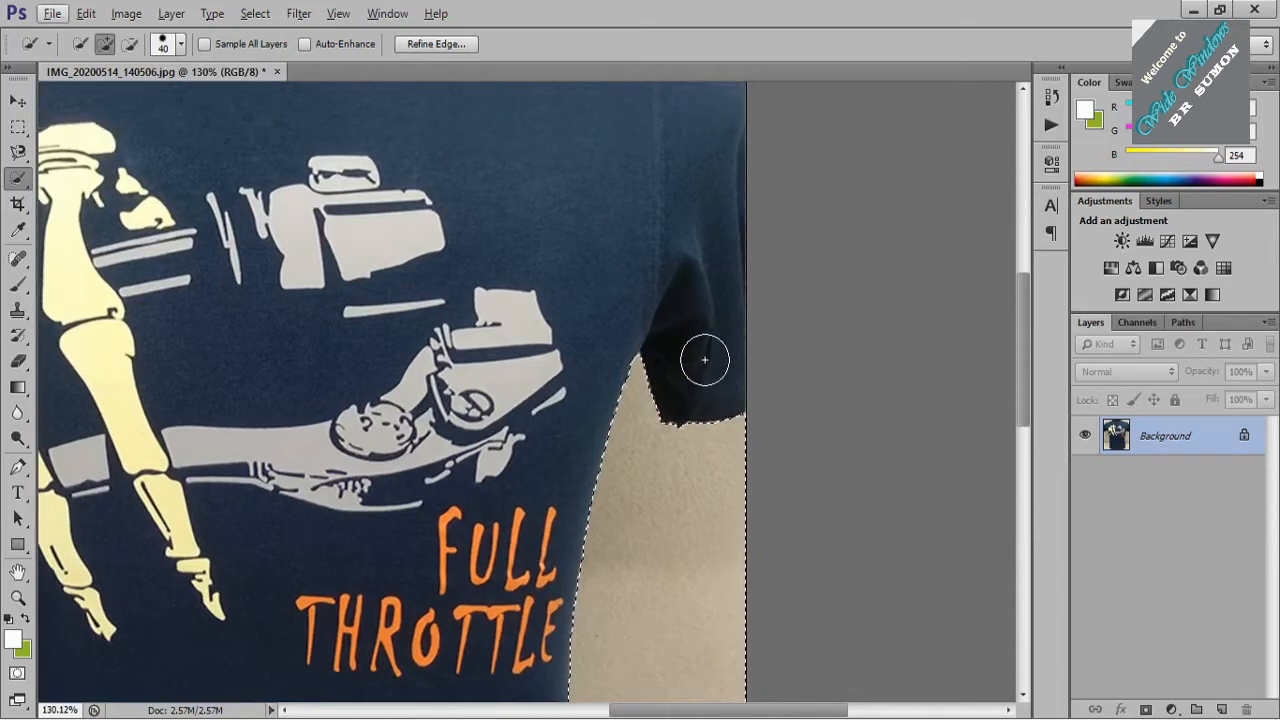
pyautogui.scroll(5, 704, 360)
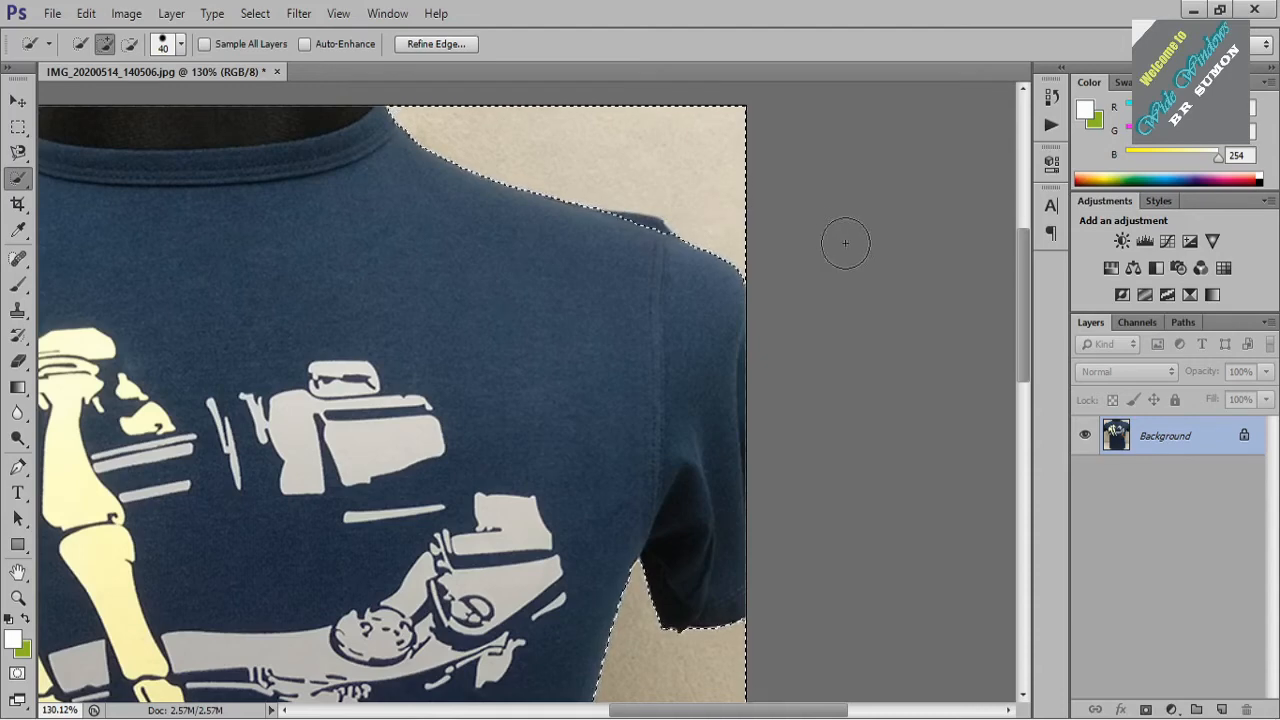
pyautogui.scroll(-5, 808, 300)
pyautogui.scroll(-8, 655, 415)
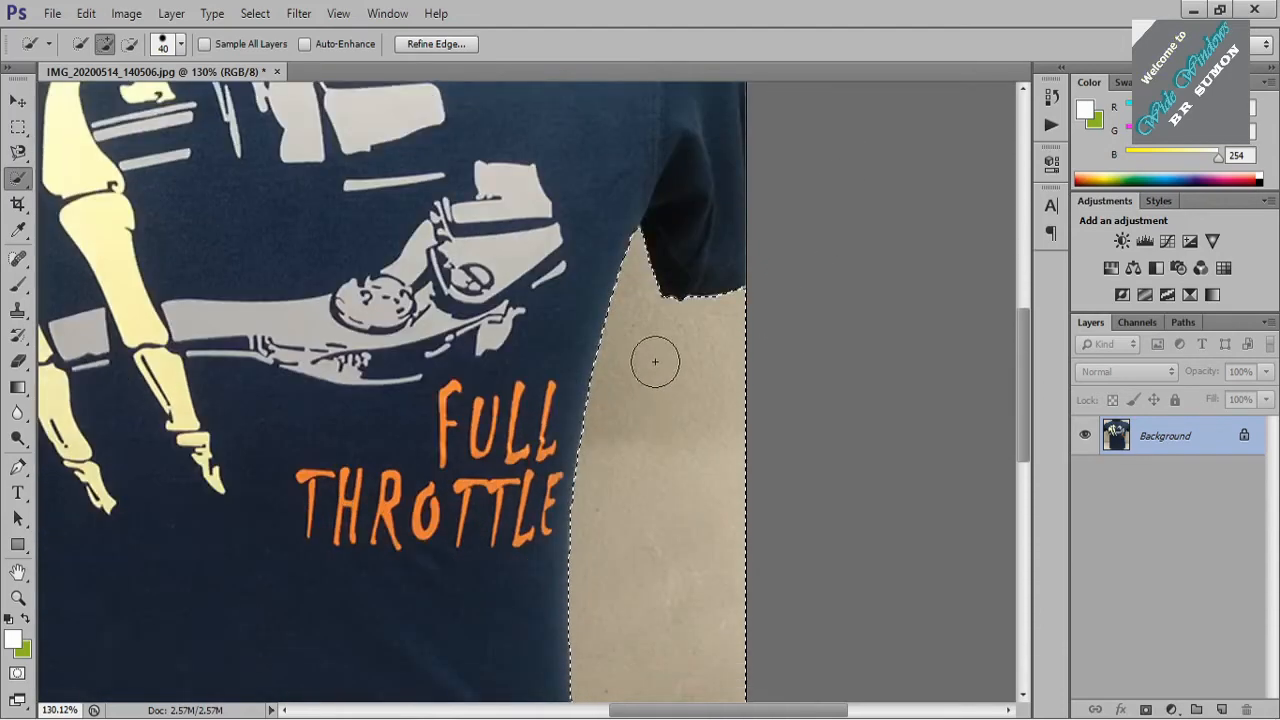
pyautogui.scroll(-2, 658, 346)
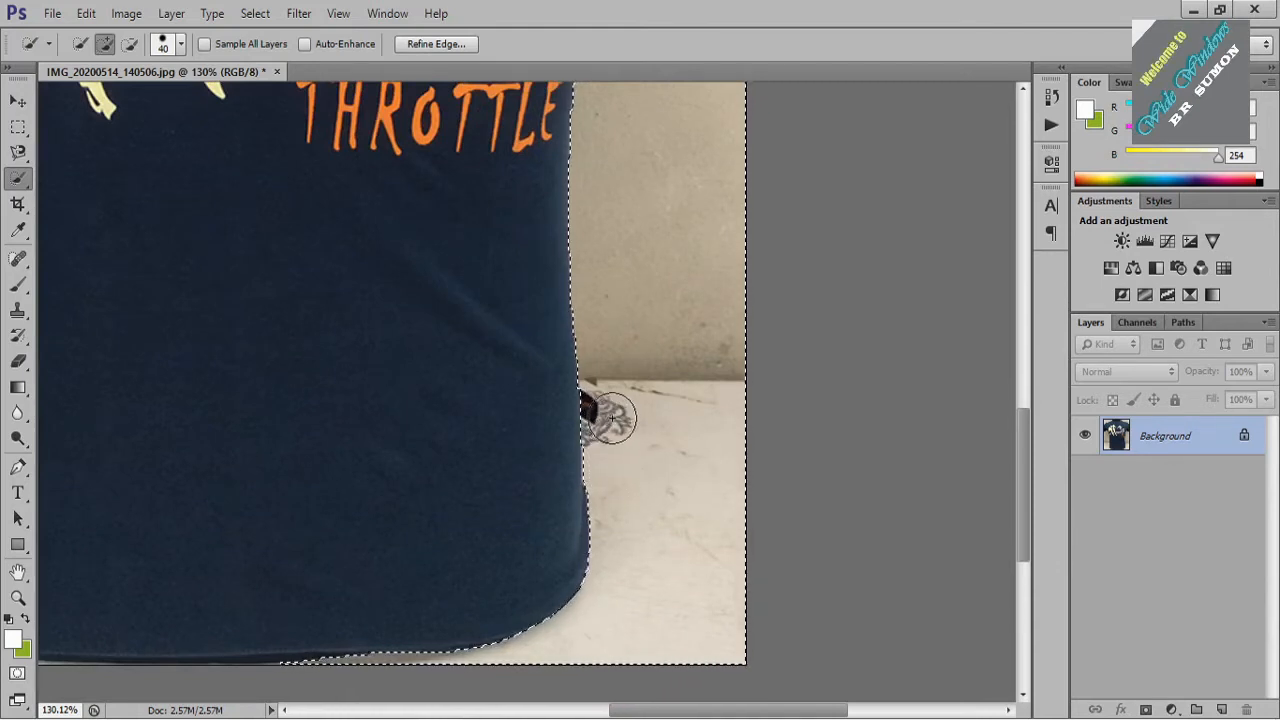
pyautogui.scroll(-2, 621, 478)
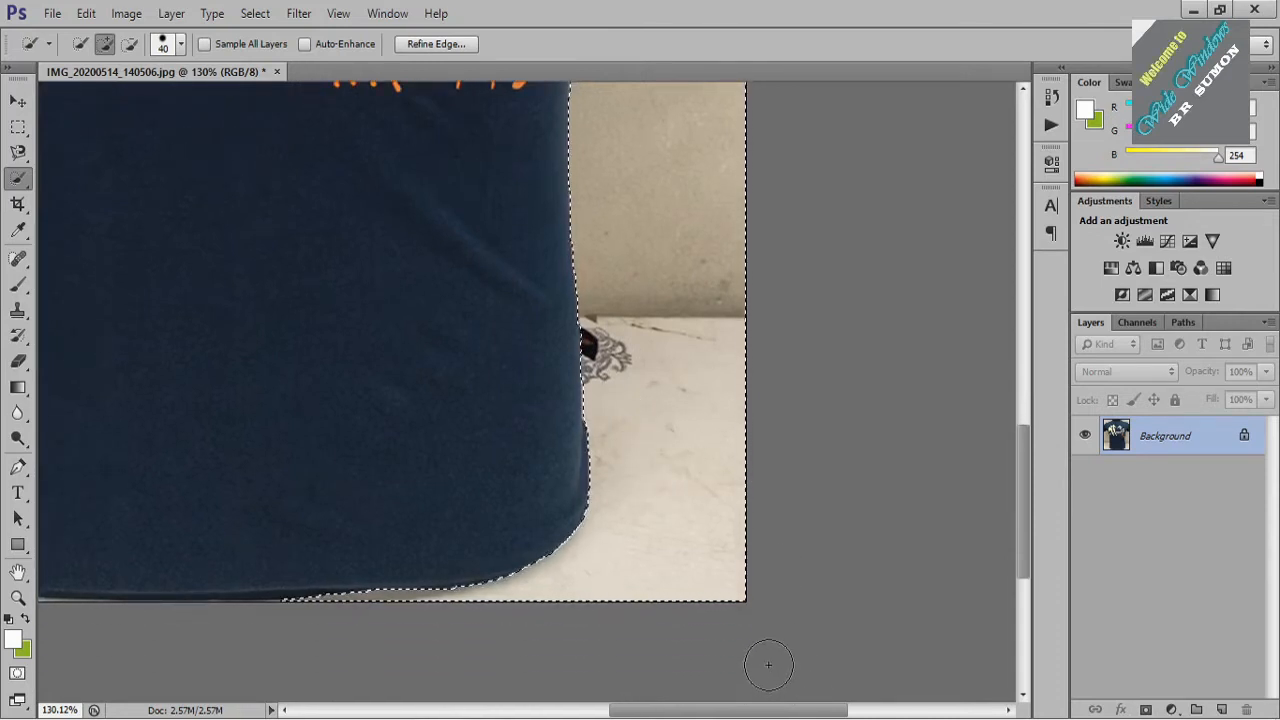
pyautogui.scroll(2, 767, 664)
pyautogui.hscroll(2, 774, 675)
pyautogui.hscroll(-5, 770, 665)
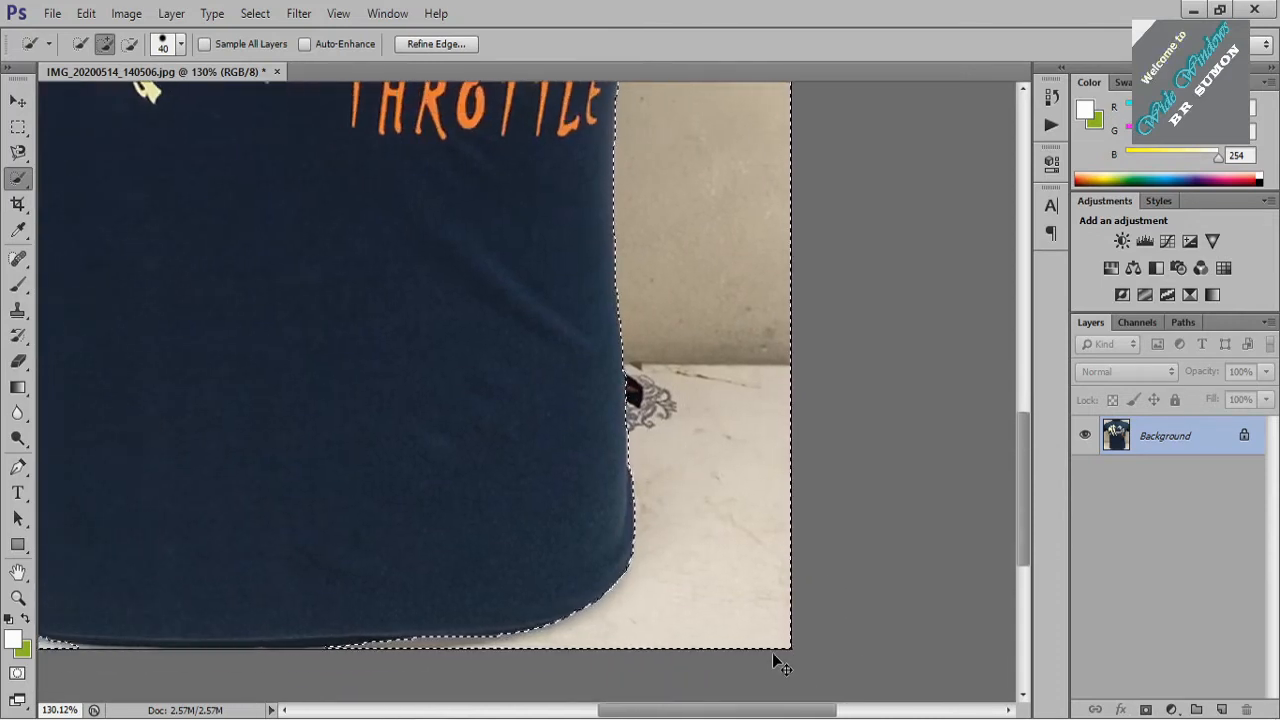
pyautogui.hscroll(-5, 773, 656)
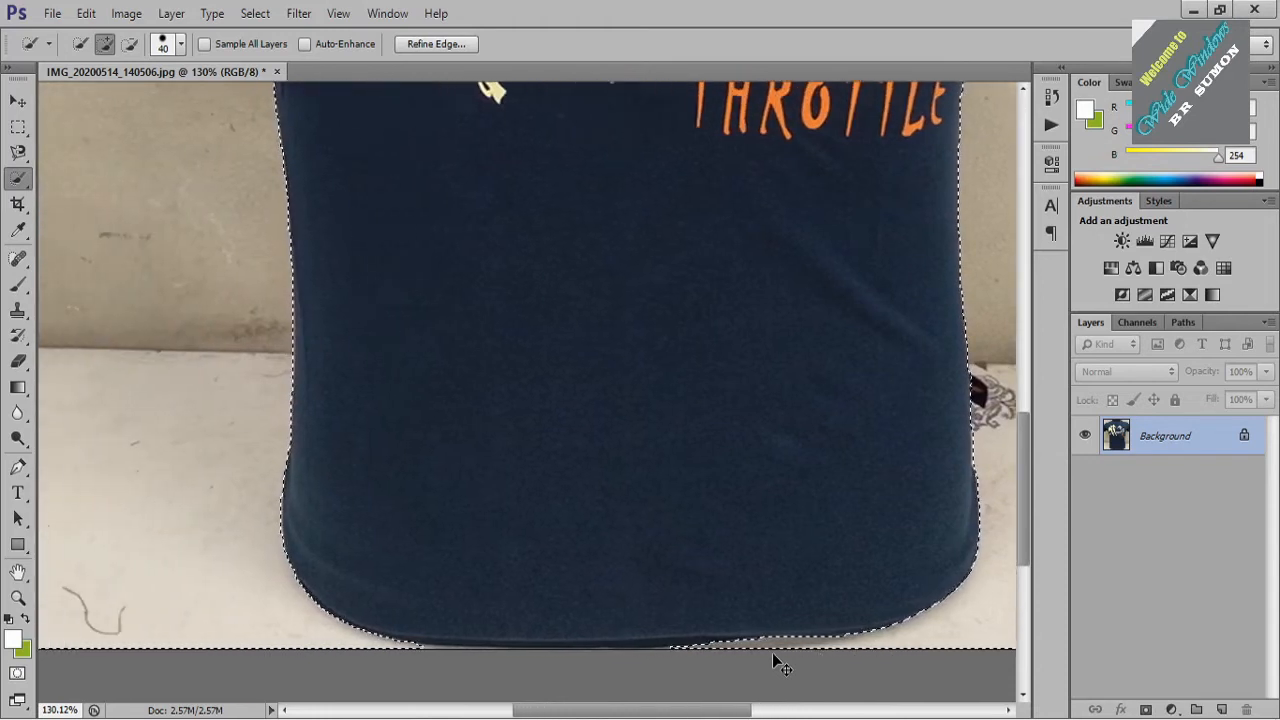
pyautogui.hscroll(-1, 778, 662)
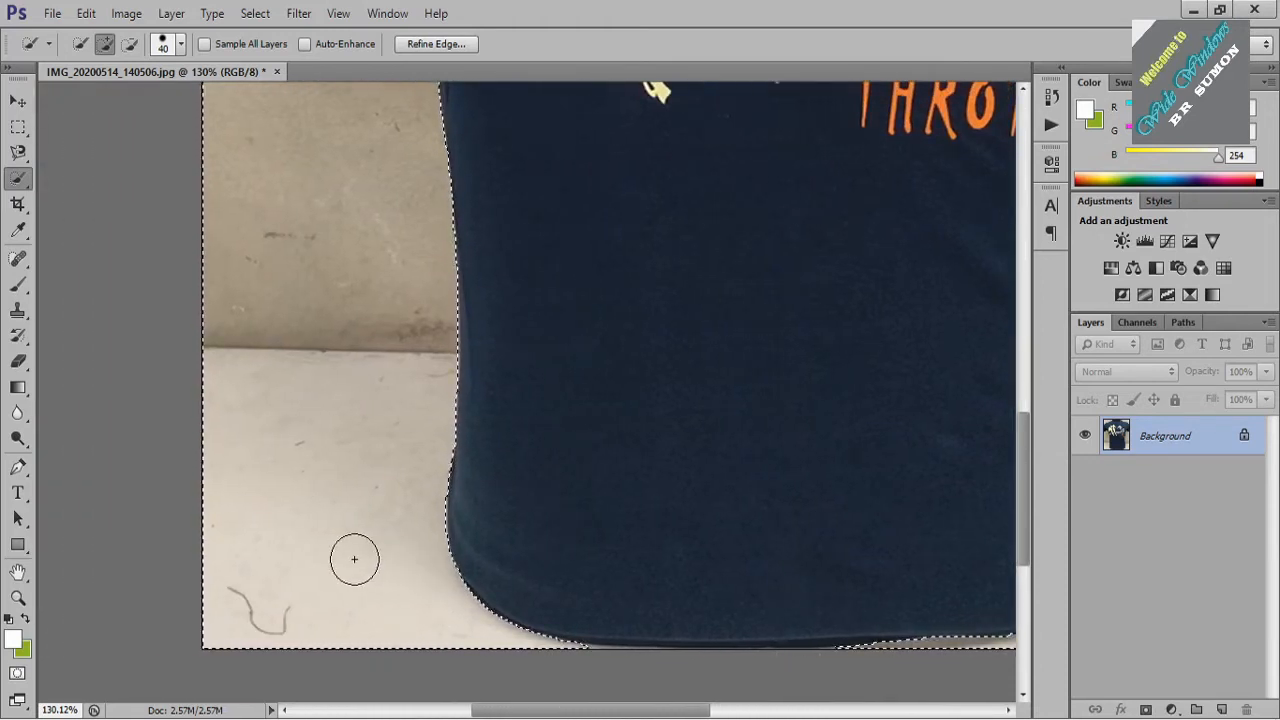
# Step: Subtract the grey printed stripe near the shirt's left side from the background selection
pyautogui.scroll(3, 354, 558)
pyautogui.scroll(8, 355, 558)
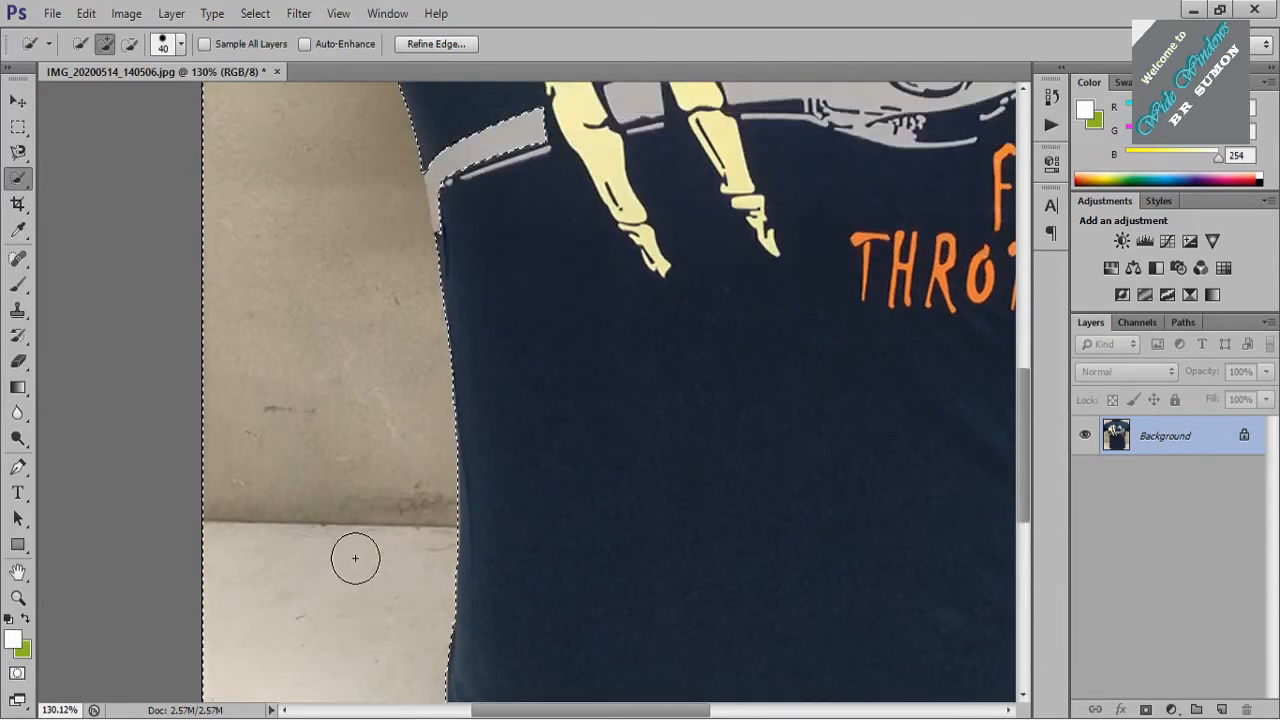
pyautogui.scroll(5, 355, 558)
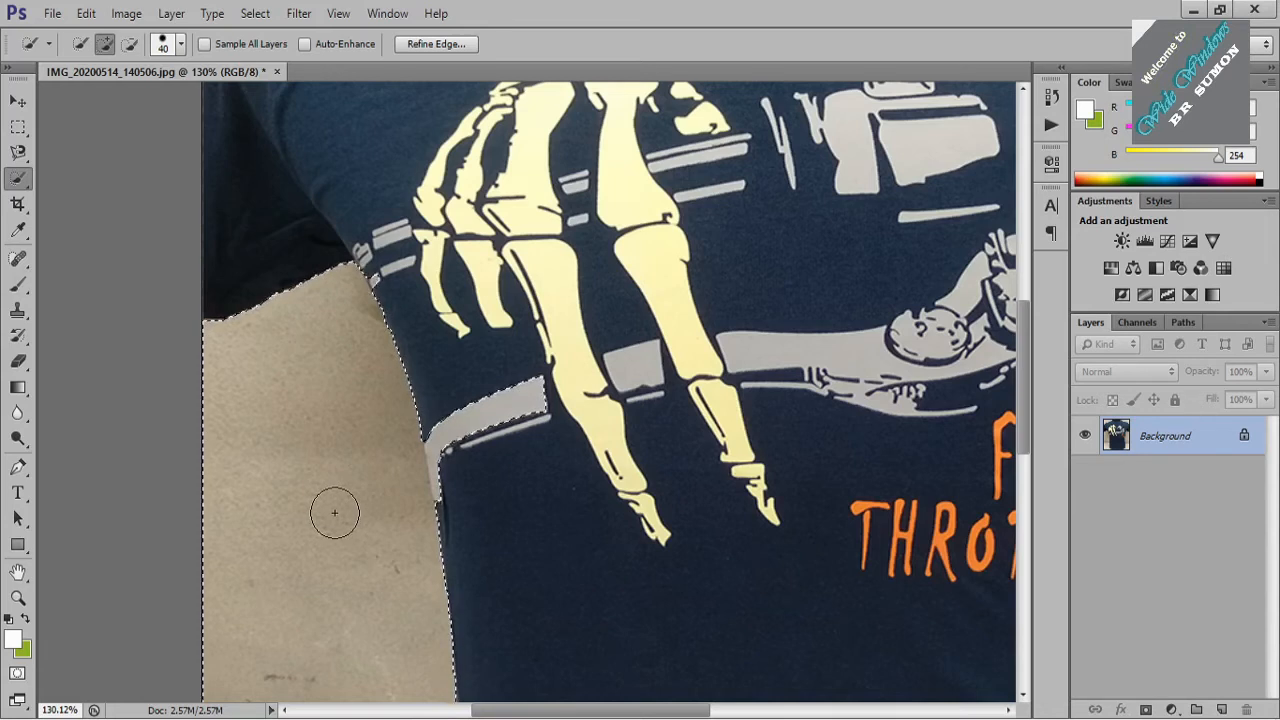
pyautogui.press('alt')
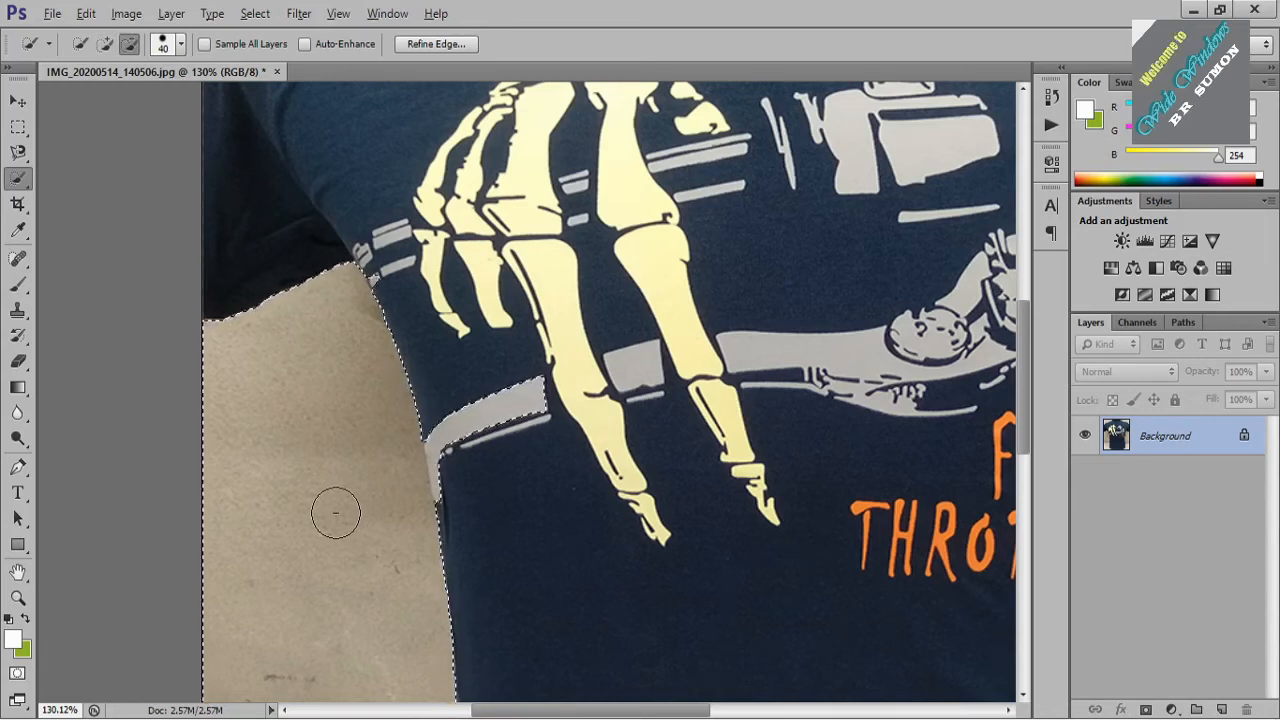
pyautogui.keyDown('alt'); pyautogui.click(487, 392); pyautogui.keyUp('alt')
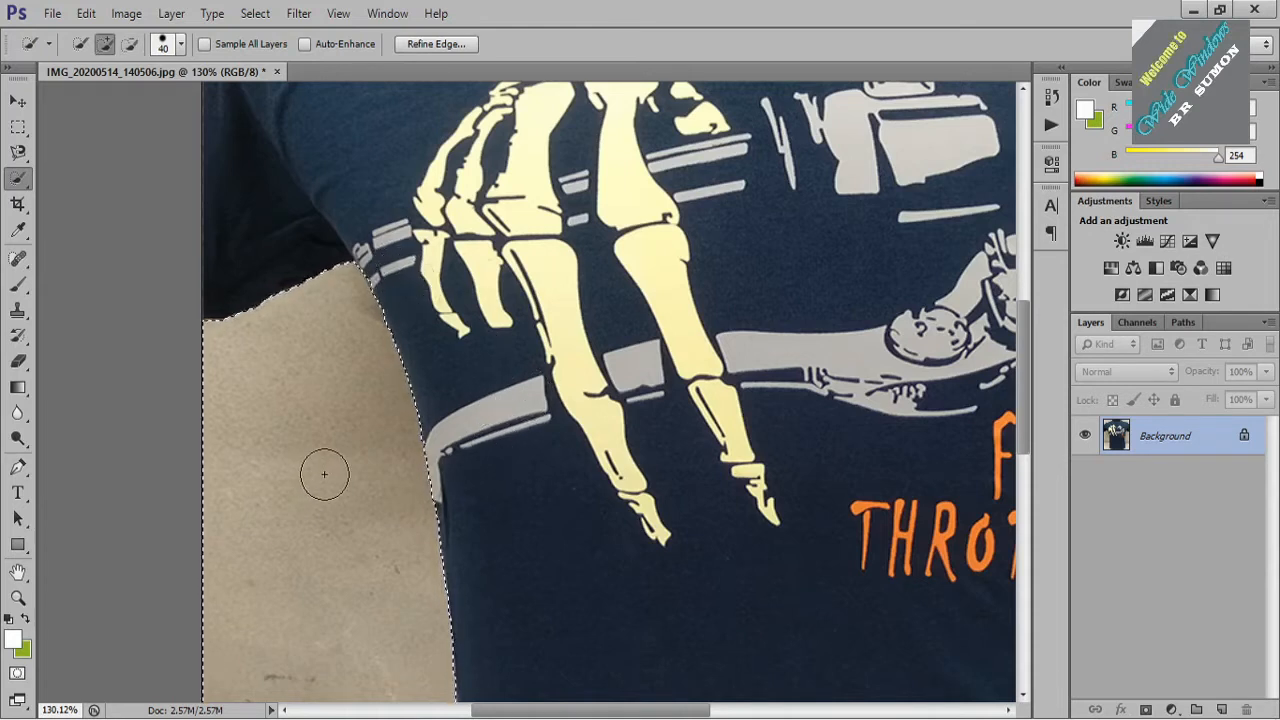
# Step: Examine the selection edge along the shirt's left shoulder, sleeve and side
pyautogui.scroll(5, 318, 479)
pyautogui.scroll(6, 323, 468)
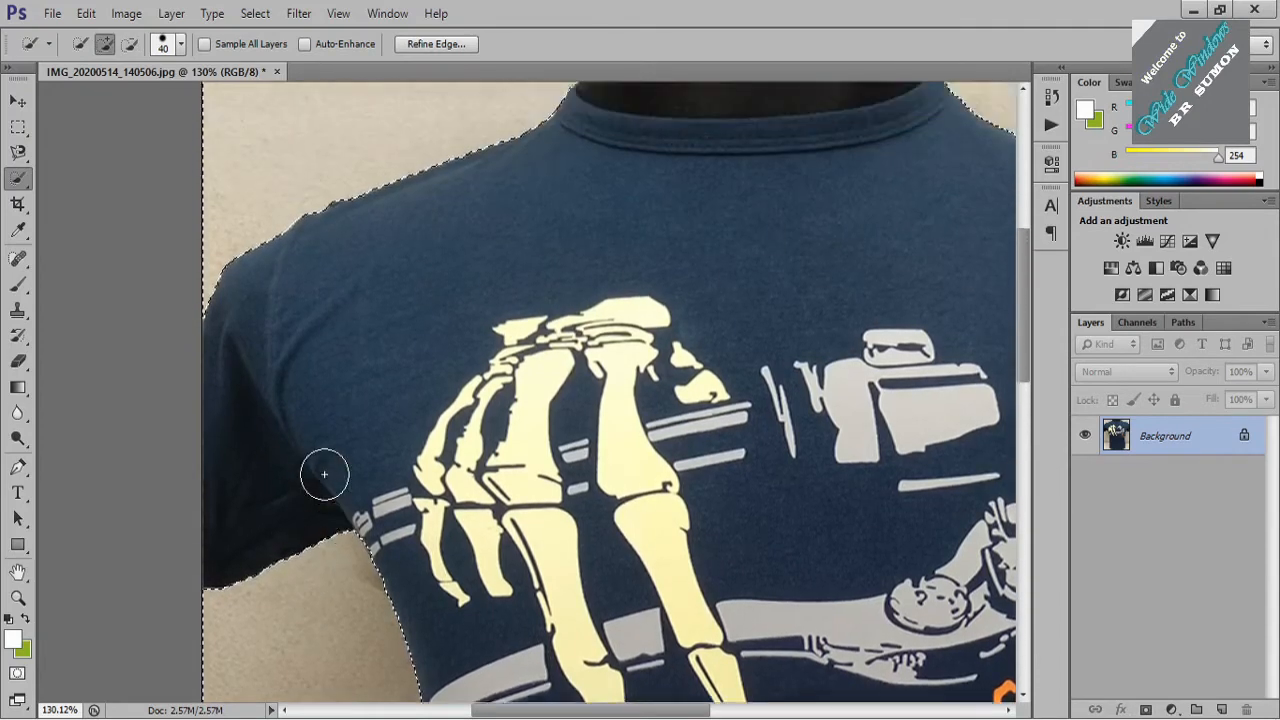
pyautogui.scroll(-2, 464, 516)
pyautogui.scroll(-12, 464, 516)
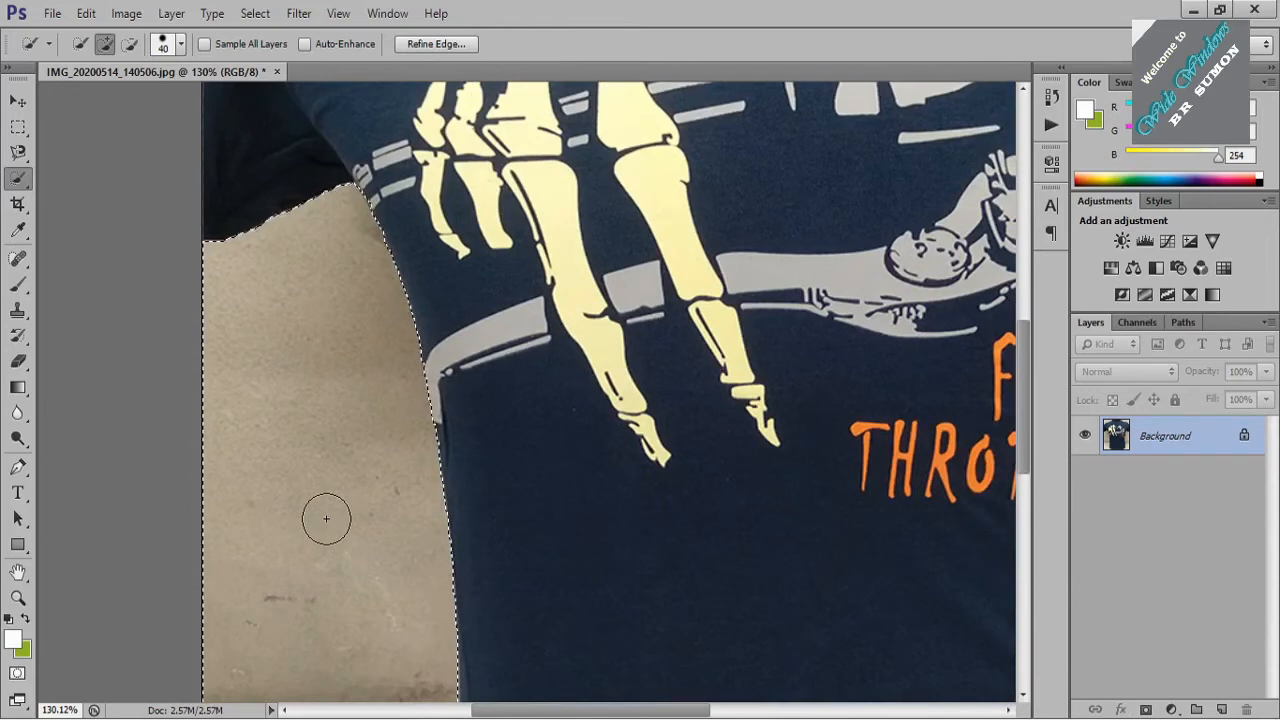
pyautogui.scroll(-2, 326, 520)
pyautogui.scroll(-2, 326, 529)
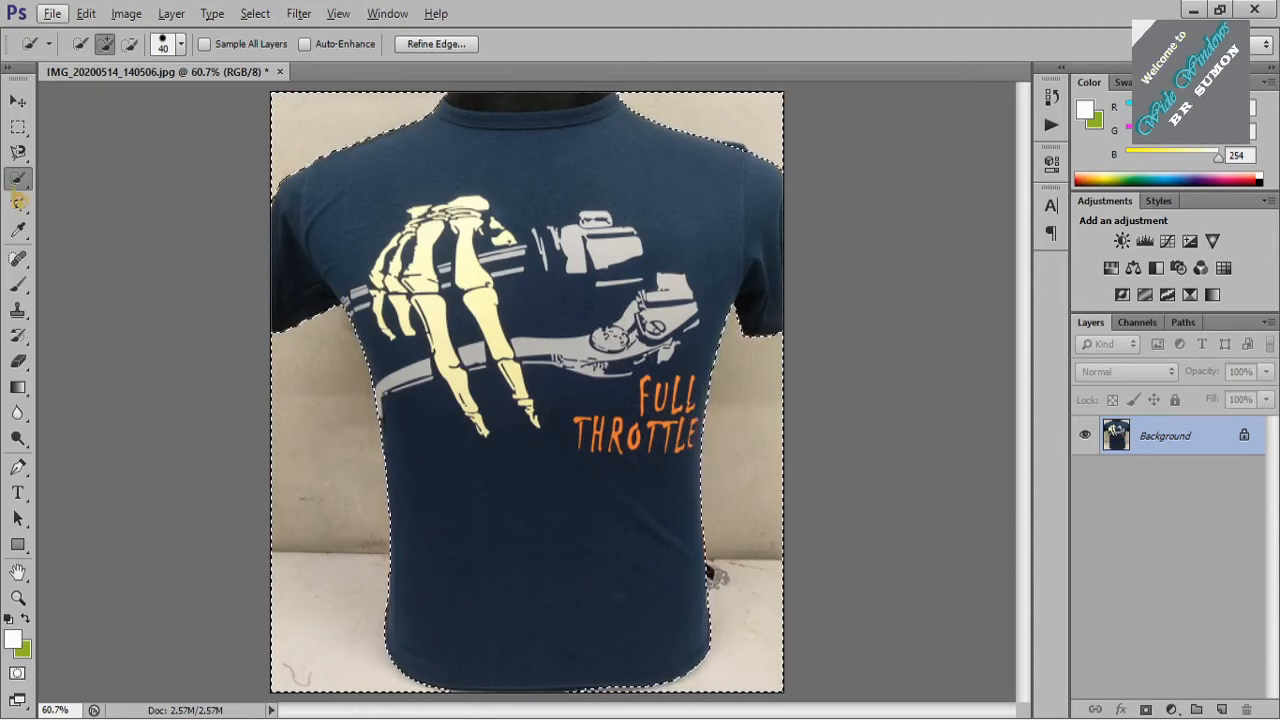
# Step: Open Refine Edge for the background selection and reset Smooth, Feather and Contrast to 0
pyautogui.rightClick(17, 186)
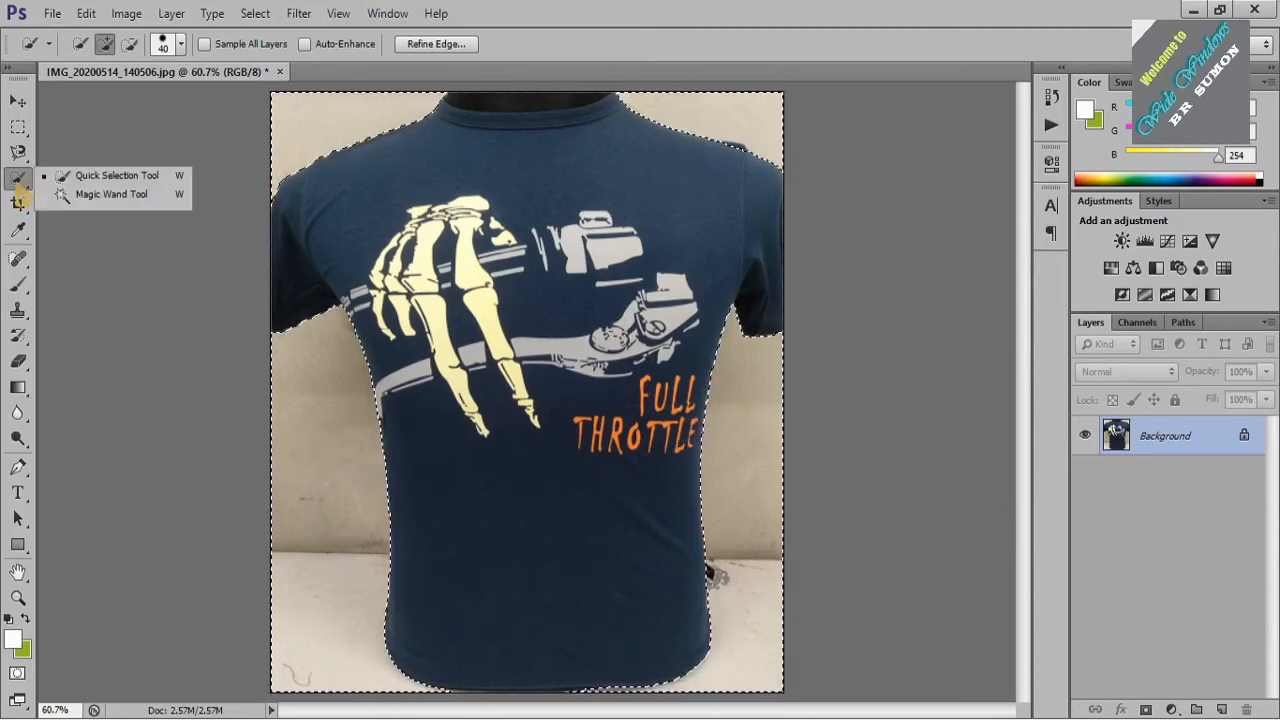
pyautogui.click(438, 50)
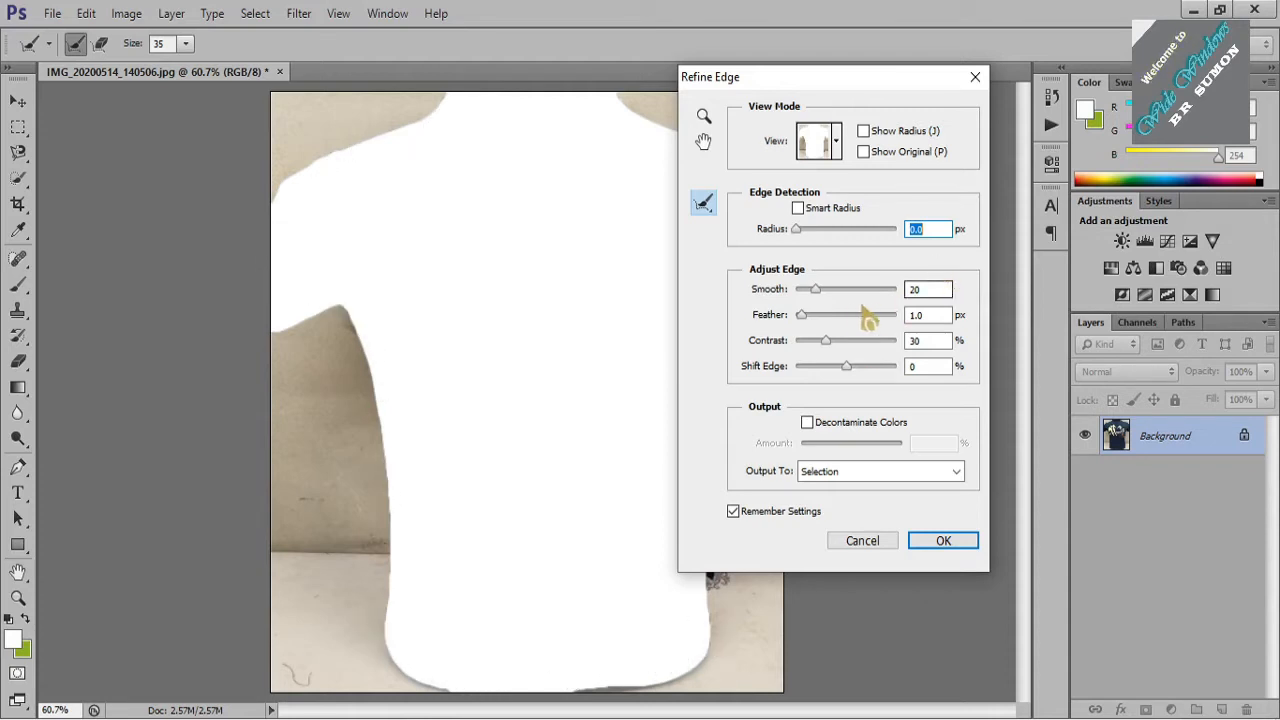
pyautogui.moveTo(816, 292); pyautogui.dragTo(798, 292)
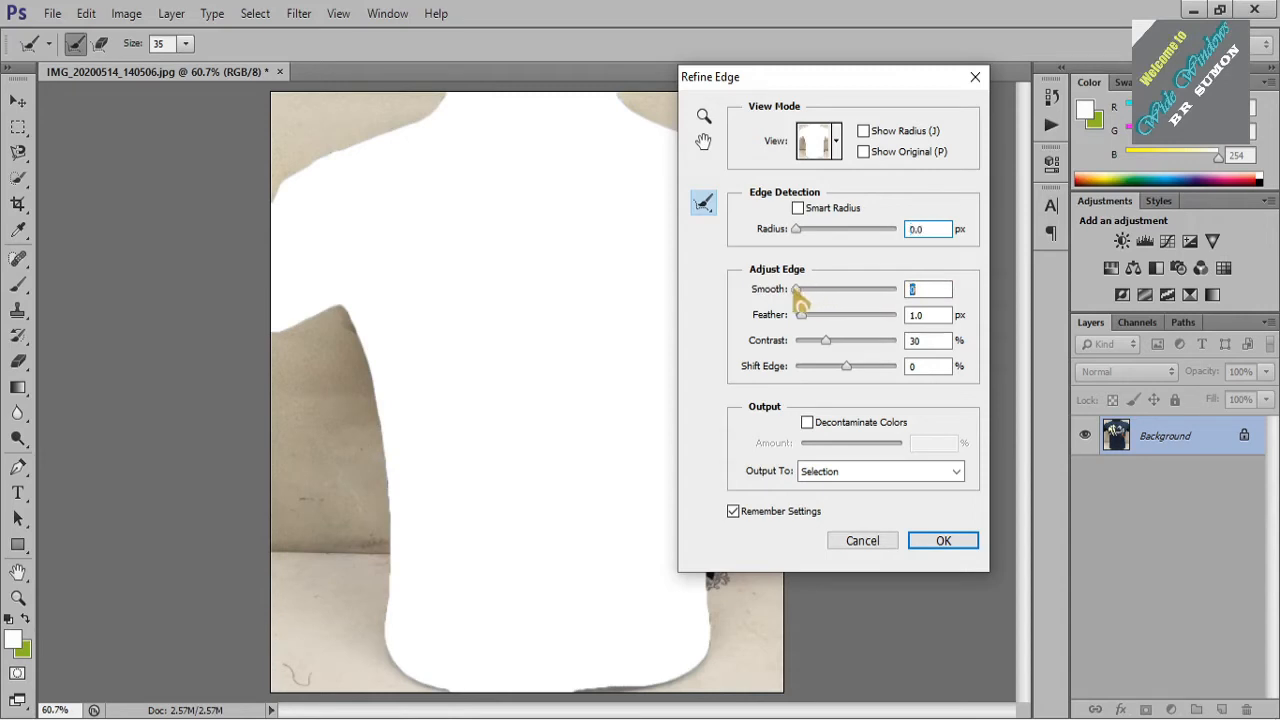
pyautogui.press('Tab')
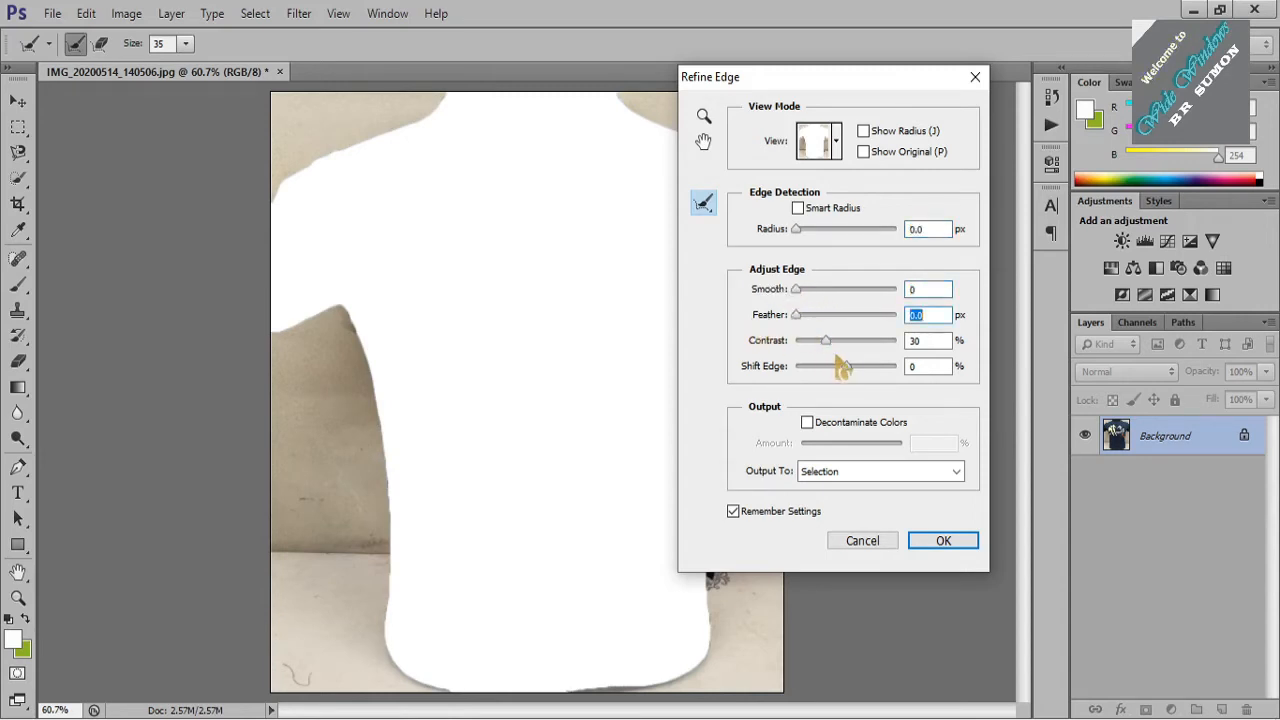
pyautogui.moveTo(829, 343); pyautogui.dragTo(771, 337)
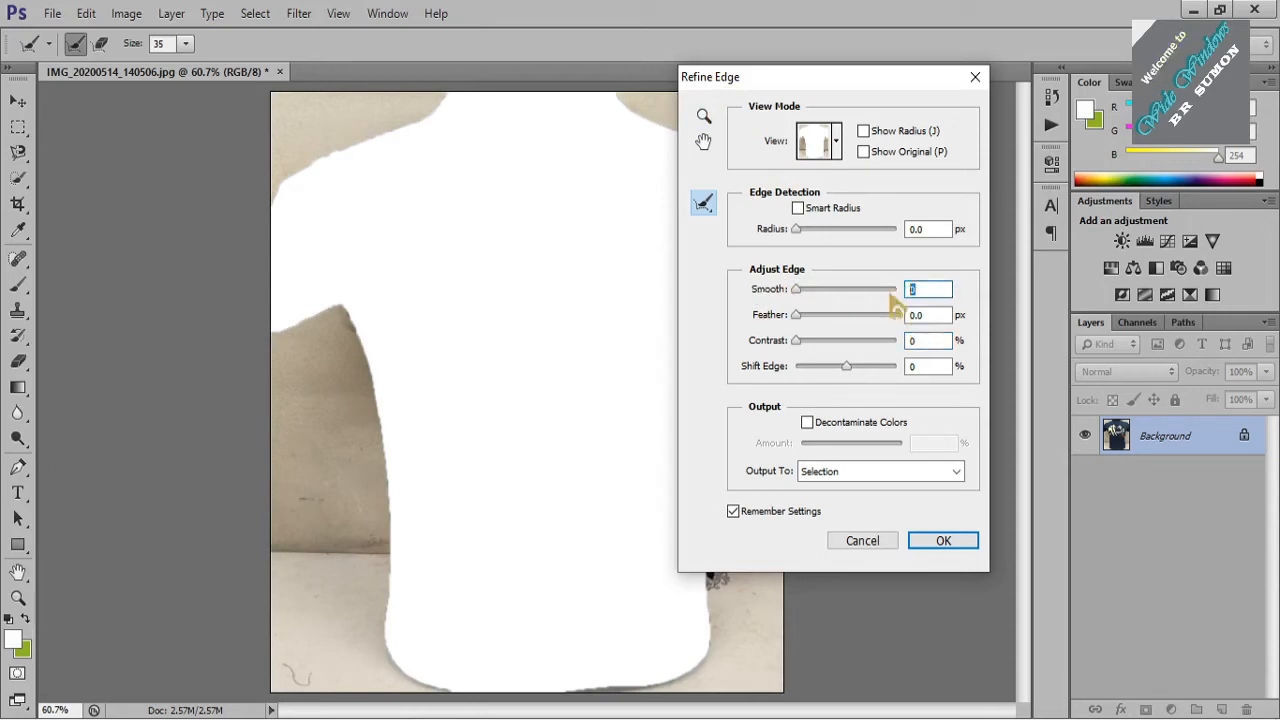
# Step: Try a Smooth value of 97 on the selection edge, return it to 20, and set Feather to 1 px
pyautogui.moveTo(798, 292); pyautogui.dragTo(900, 294)
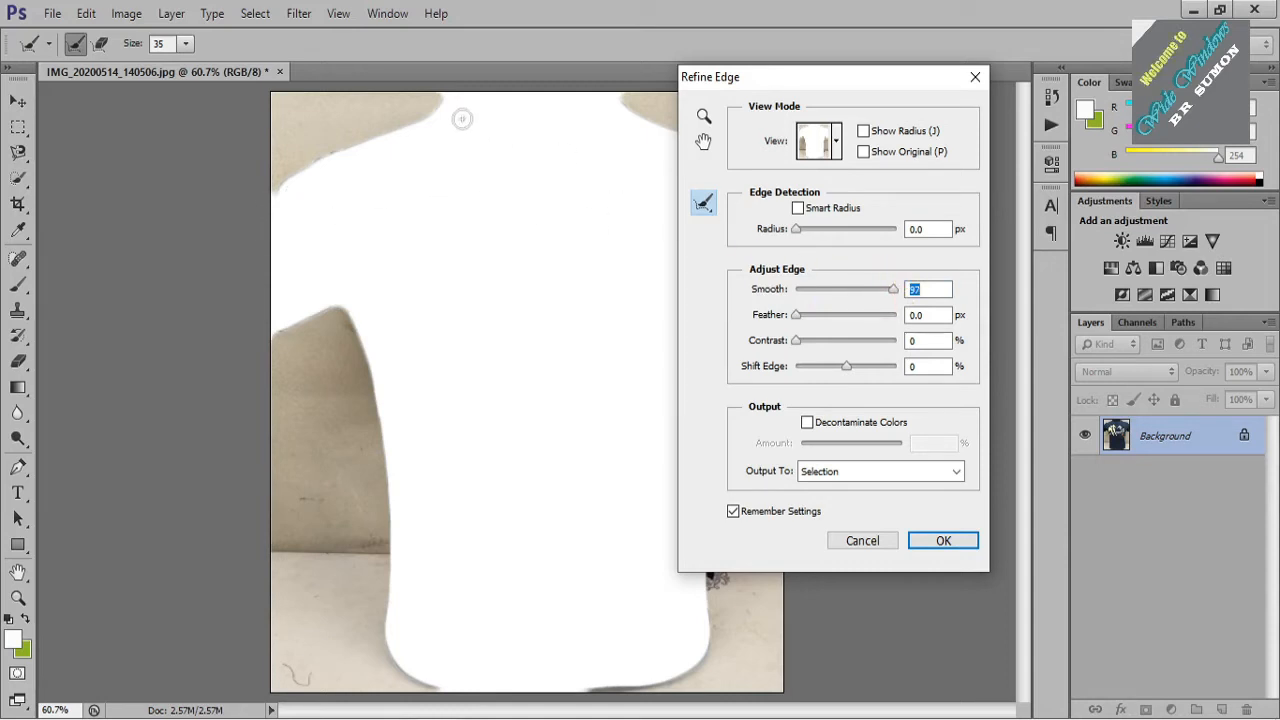
pyautogui.moveTo(897, 296); pyautogui.dragTo(822, 302)
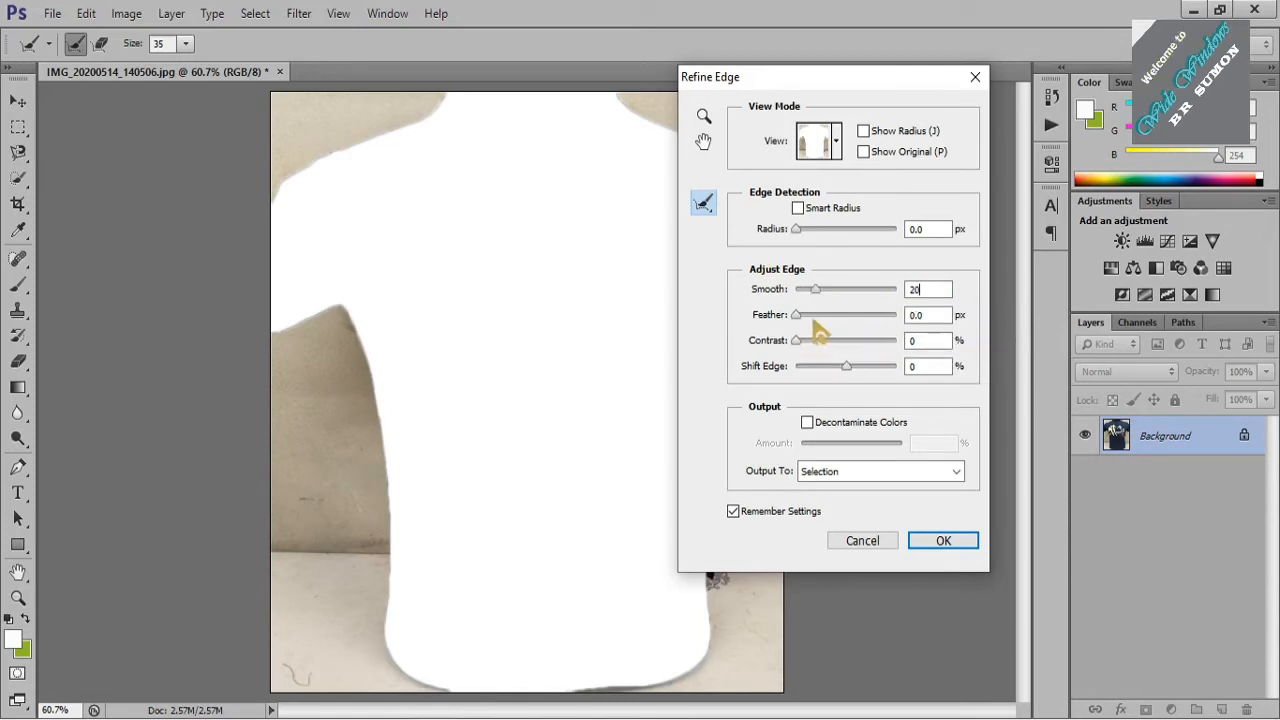
pyautogui.click(925, 341)
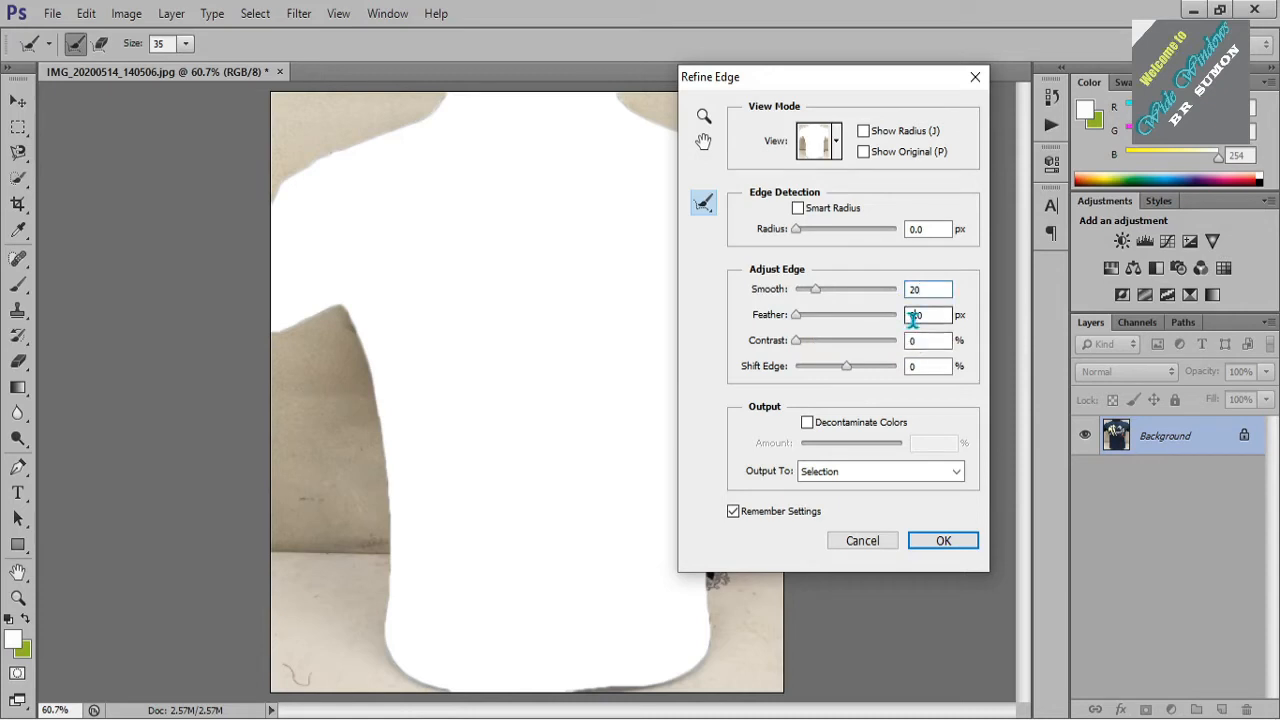
pyautogui.moveTo(913, 318); pyautogui.dragTo(934, 313)
pyautogui.write('1')
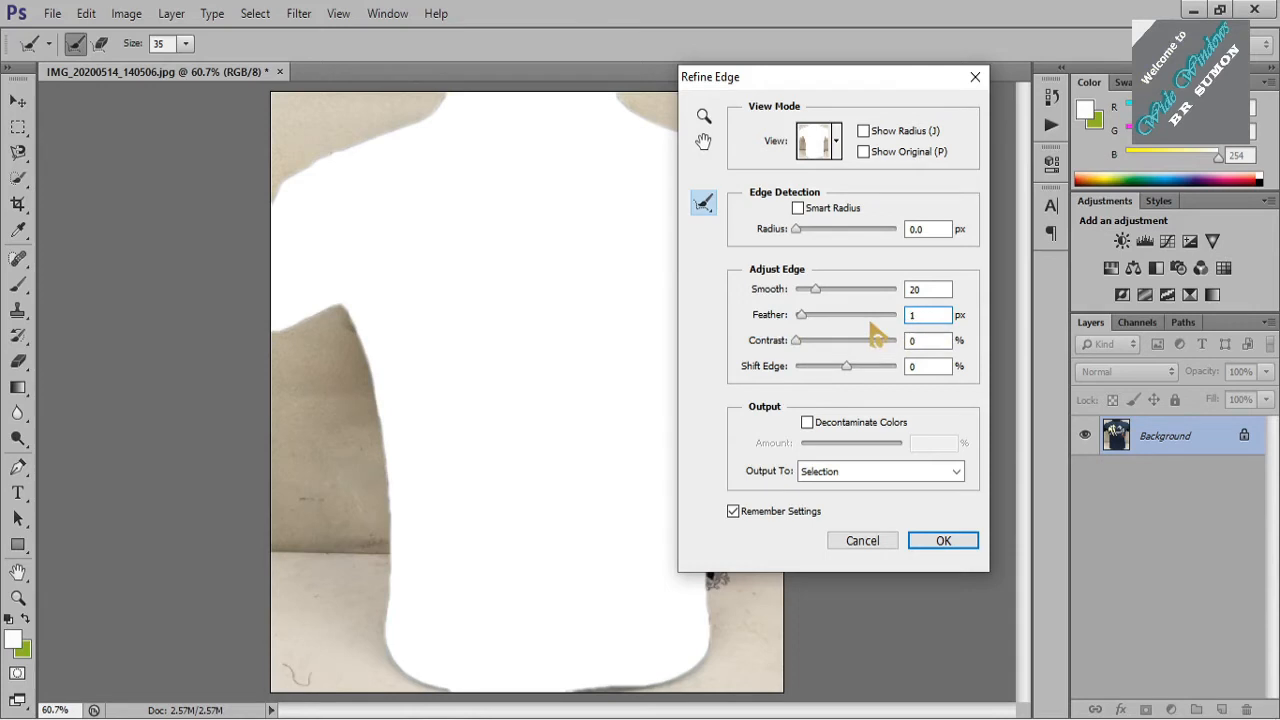
# Step: Test a Feather of 7.2 px, reduce it to 1.4 px, and set the edge Contrast to 30%
pyautogui.moveTo(801, 315); pyautogui.dragTo(829, 316)
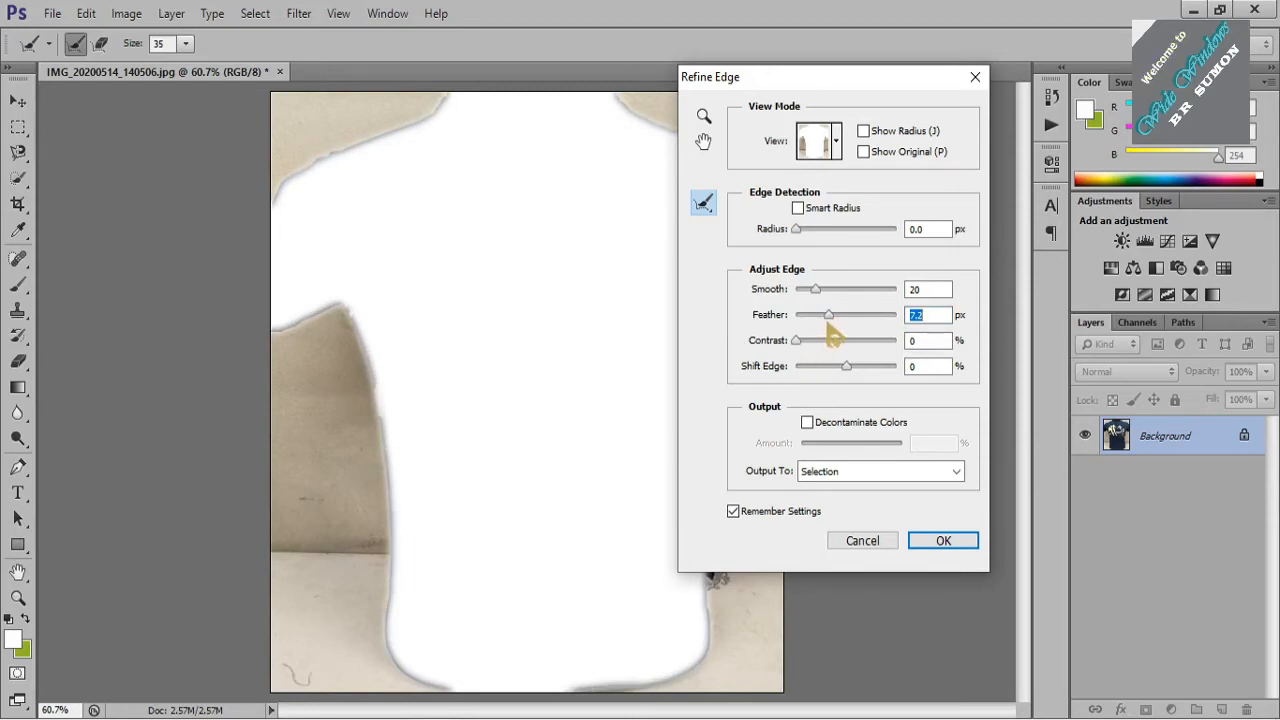
pyautogui.moveTo(828, 321); pyautogui.dragTo(805, 320)
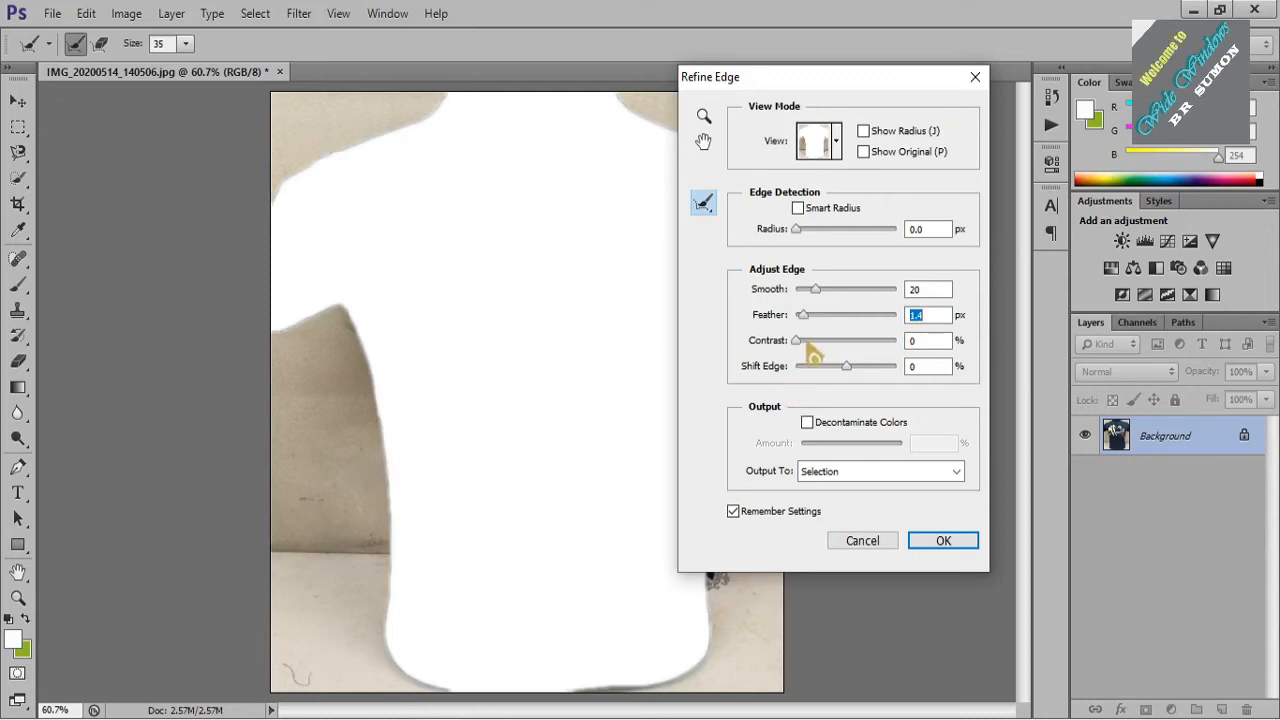
pyautogui.moveTo(800, 345); pyautogui.dragTo(831, 348)
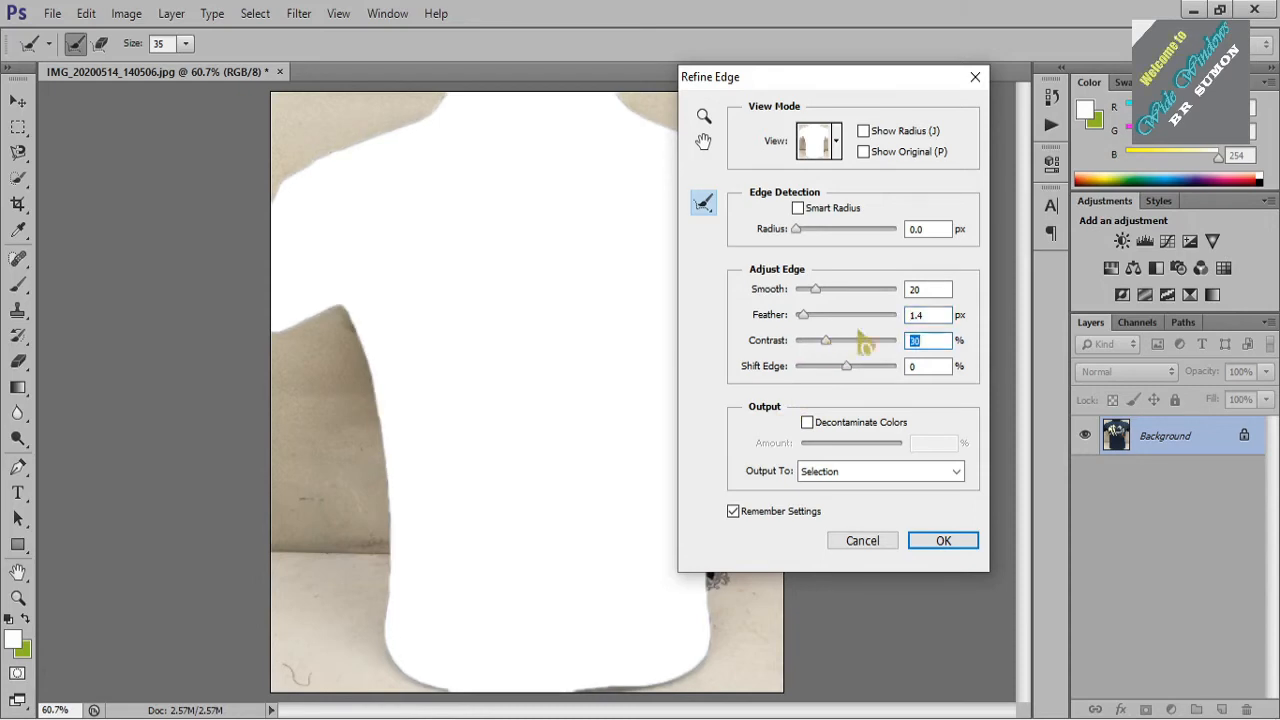
# Step: Set the Feather to 1.5 px and apply the refined edge to the selection
pyautogui.doubleClick(916, 315)
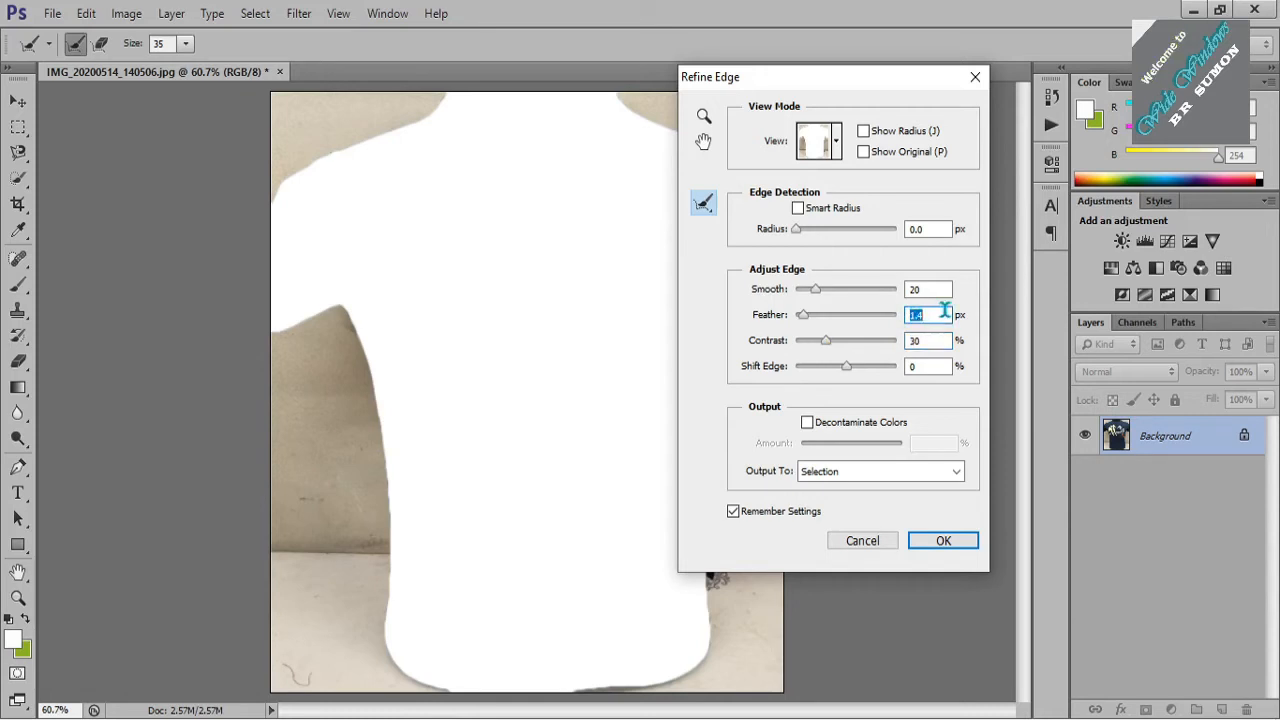
pyautogui.write('2')
pyautogui.press('BackSpace')
pyautogui.write('1')
pyautogui.press('BackSpace')
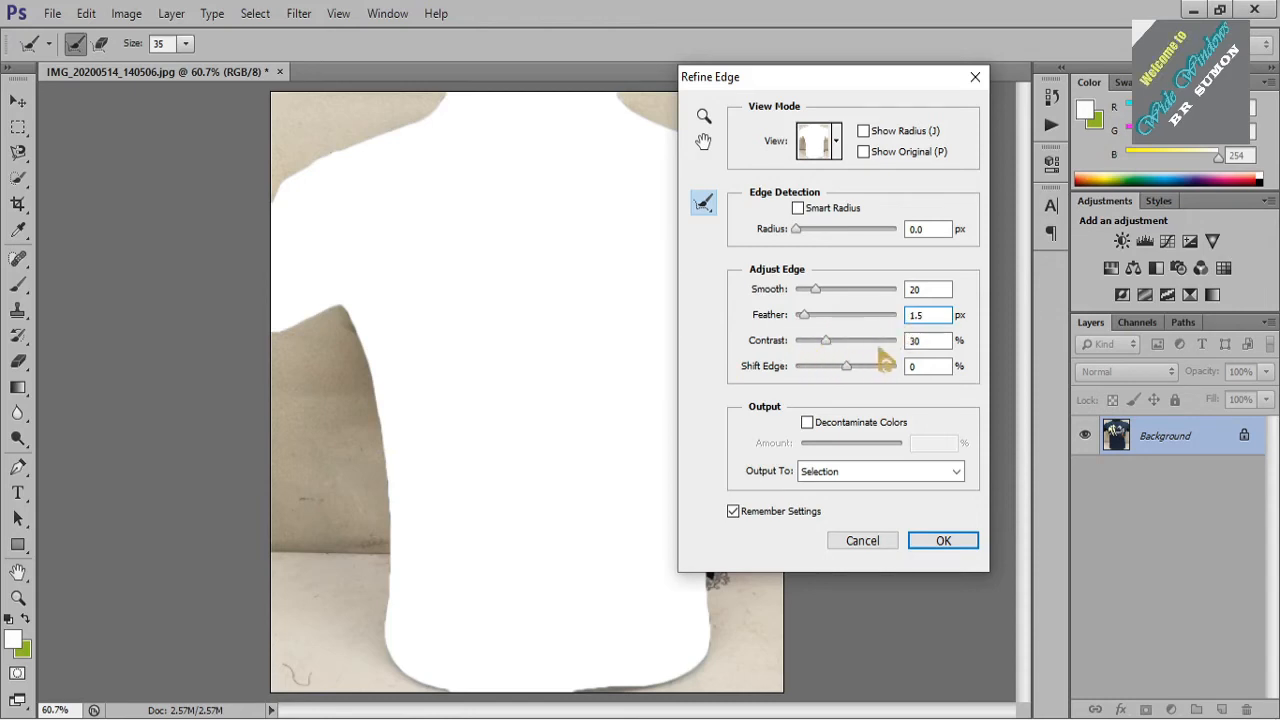
pyautogui.click(943, 541)
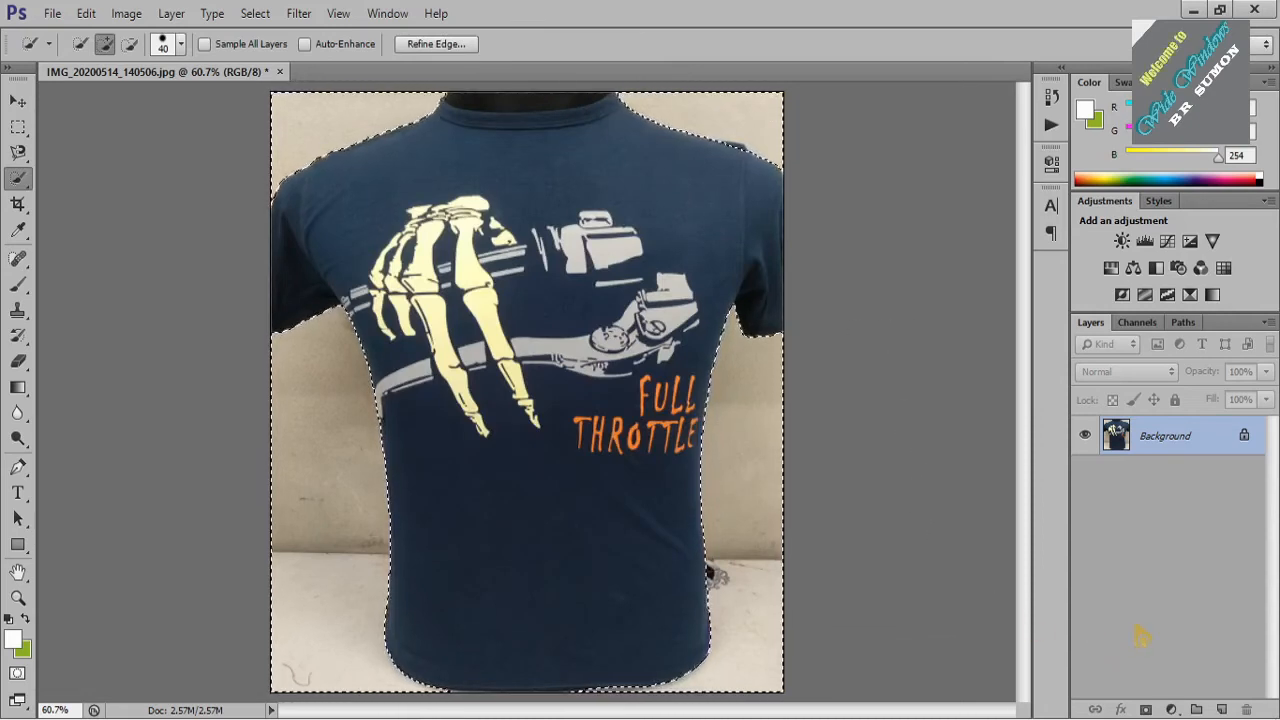
# Step: Add a Solid Color fill layer over the selected background
pyautogui.click(1172, 709)
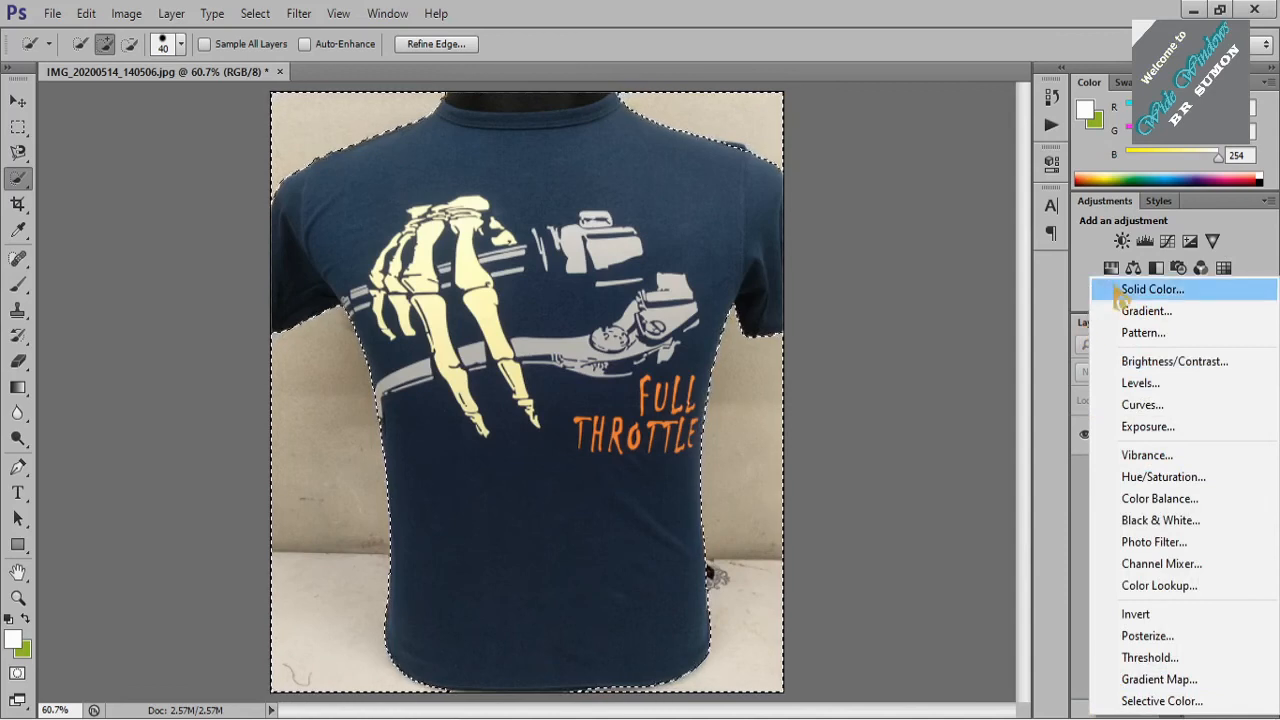
pyautogui.click(1068, 642)
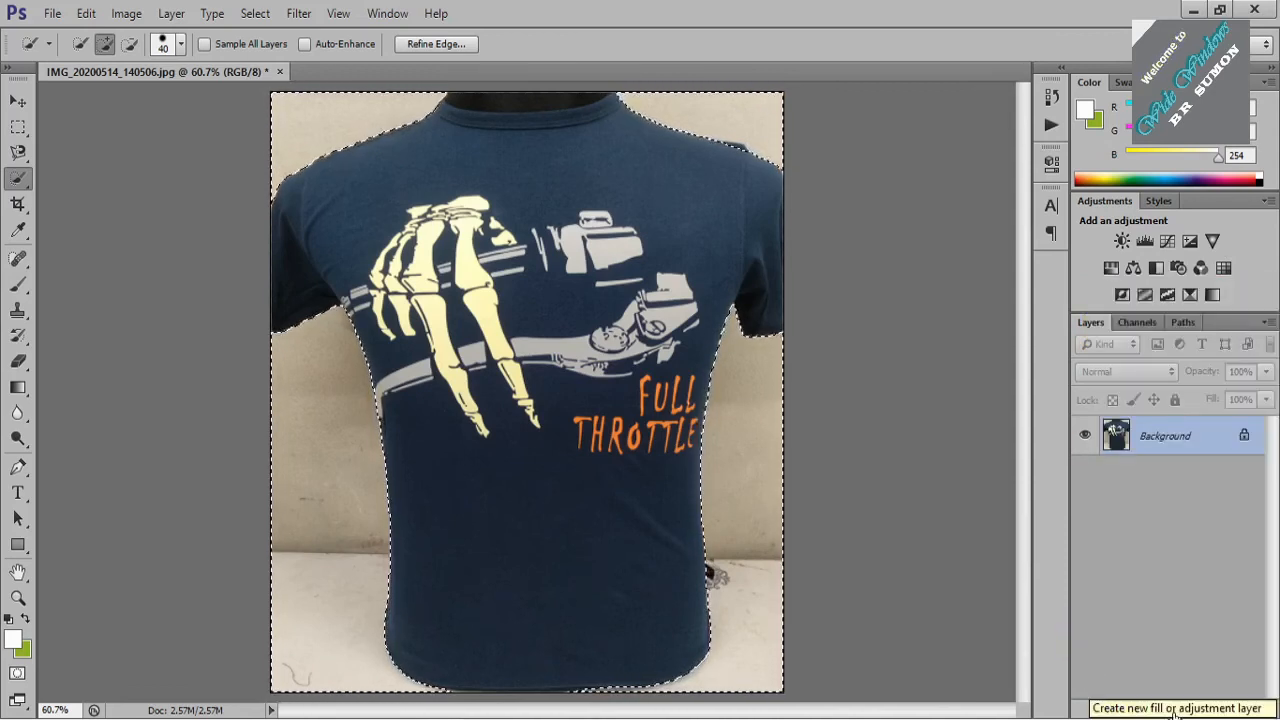
pyautogui.click(1173, 709)
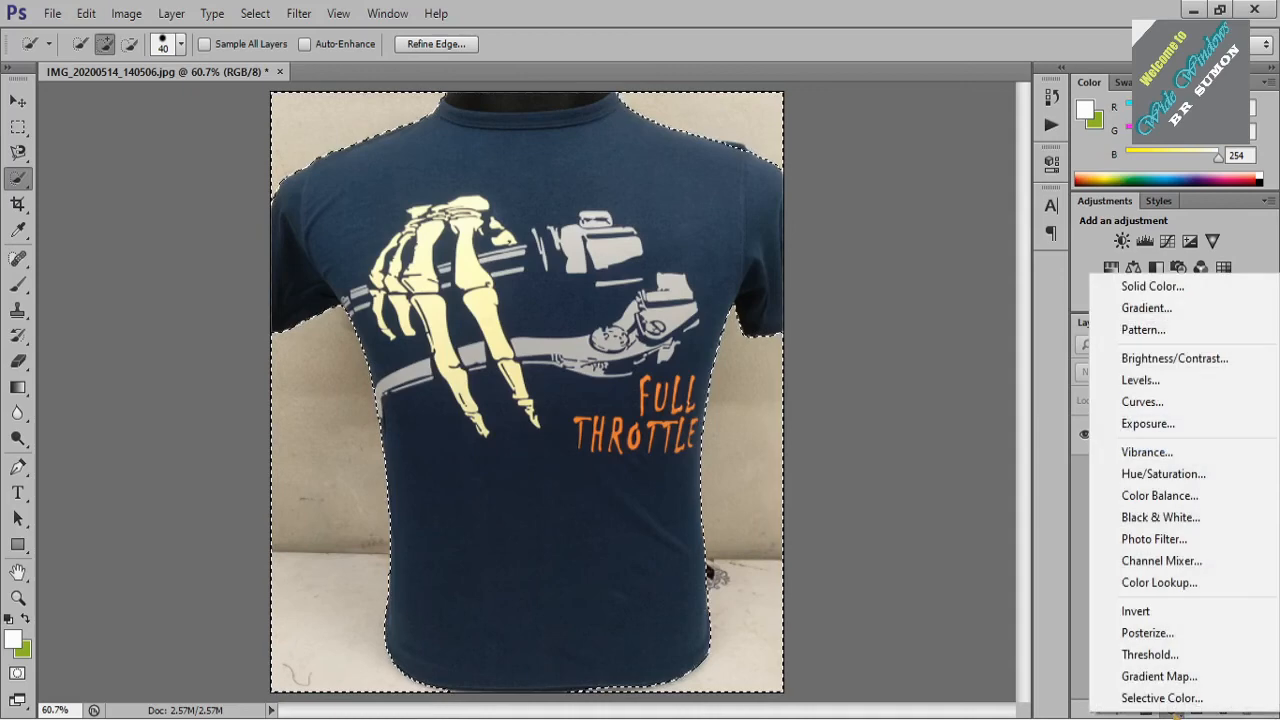
pyautogui.click(1150, 286)
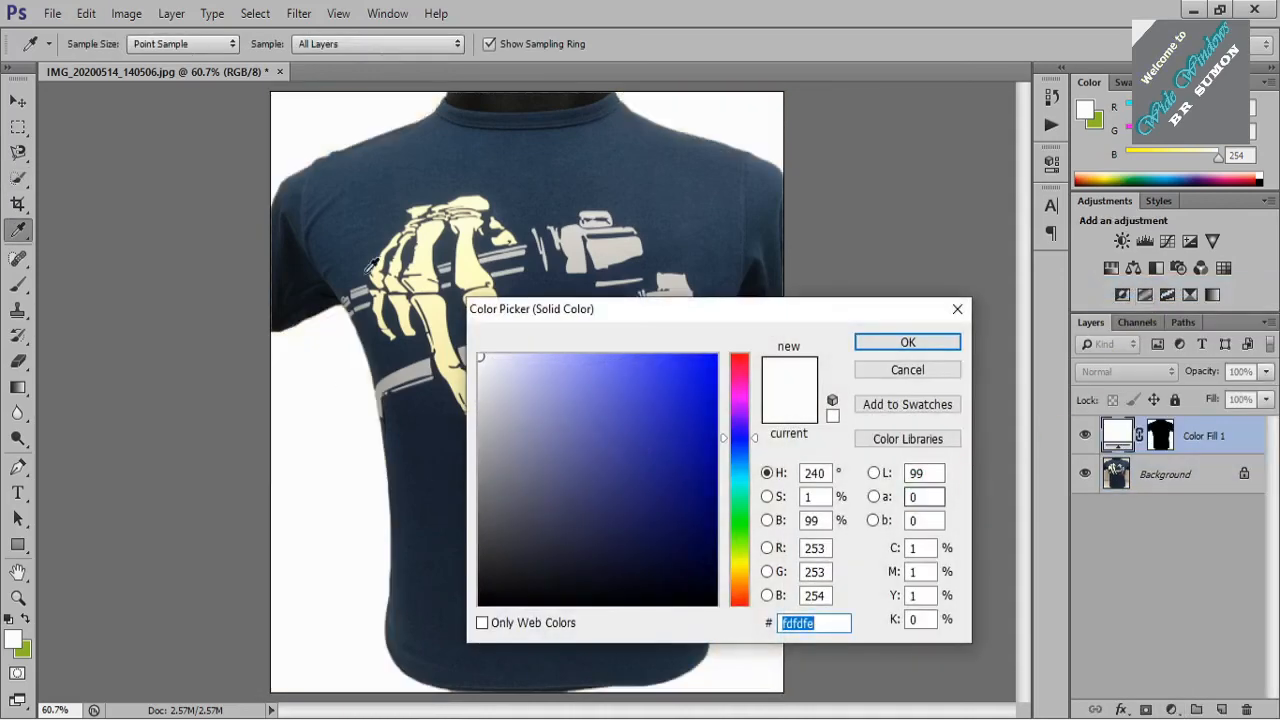
# Step: Try several light, dark and greyish blue shades as the background fill colour
pyautogui.click(643, 509)
pyautogui.click(550, 505)
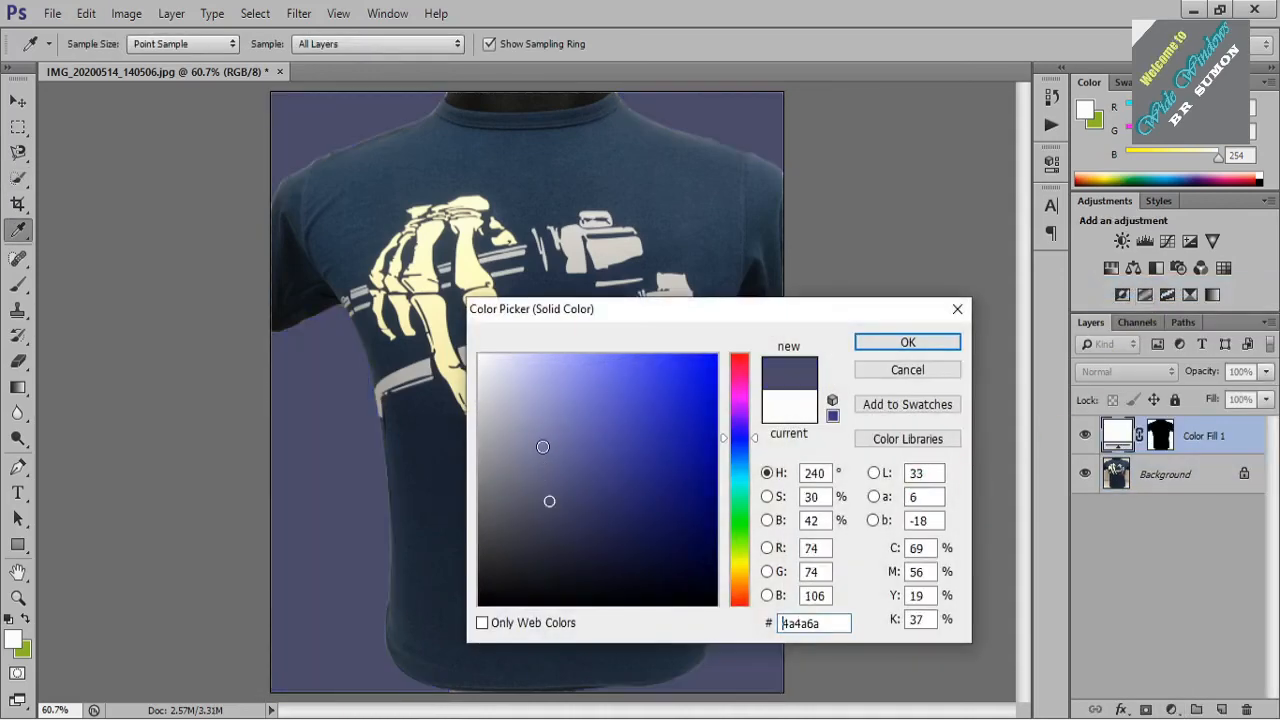
pyautogui.click(543, 443)
pyautogui.click(609, 421)
pyautogui.click(615, 487)
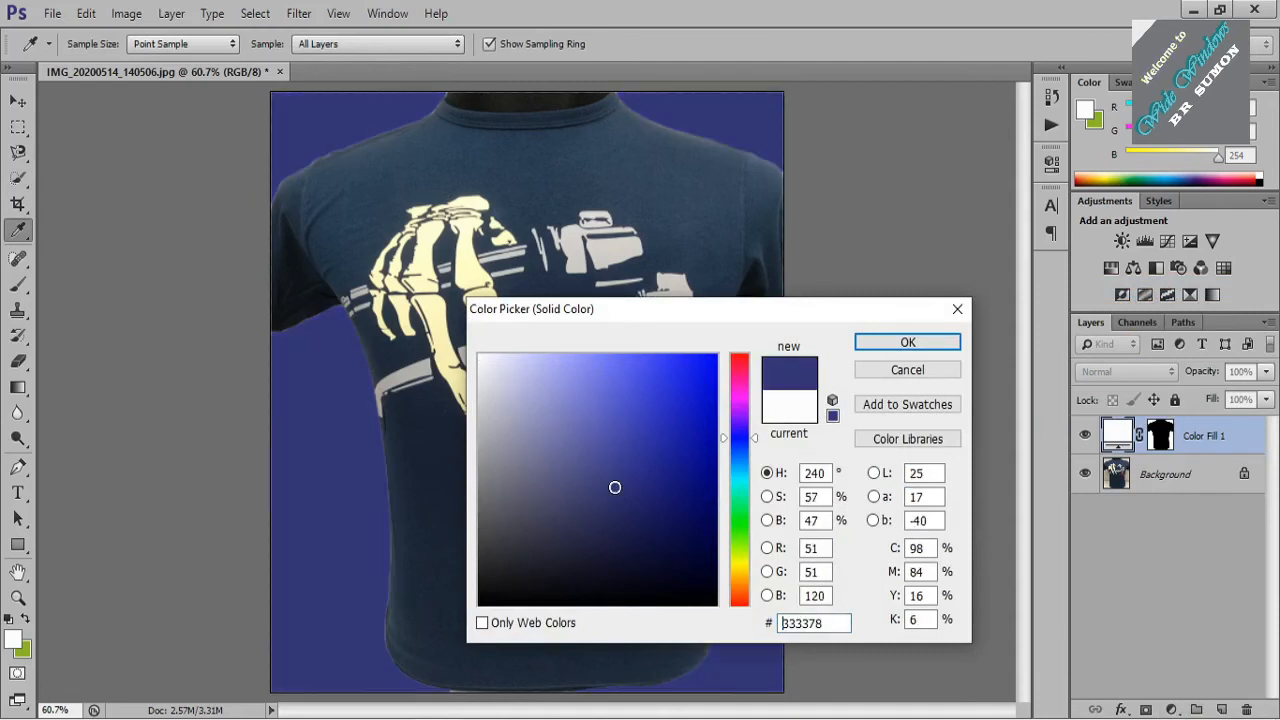
pyautogui.click(611, 420)
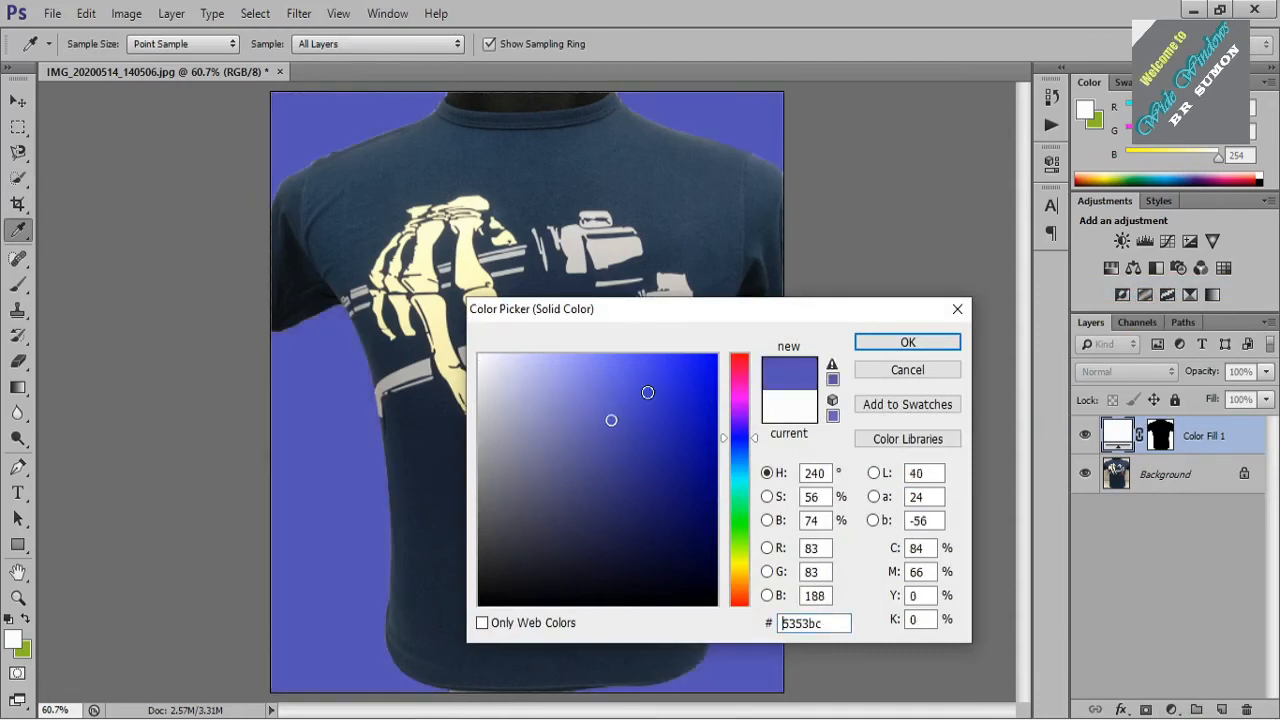
pyautogui.click(658, 415)
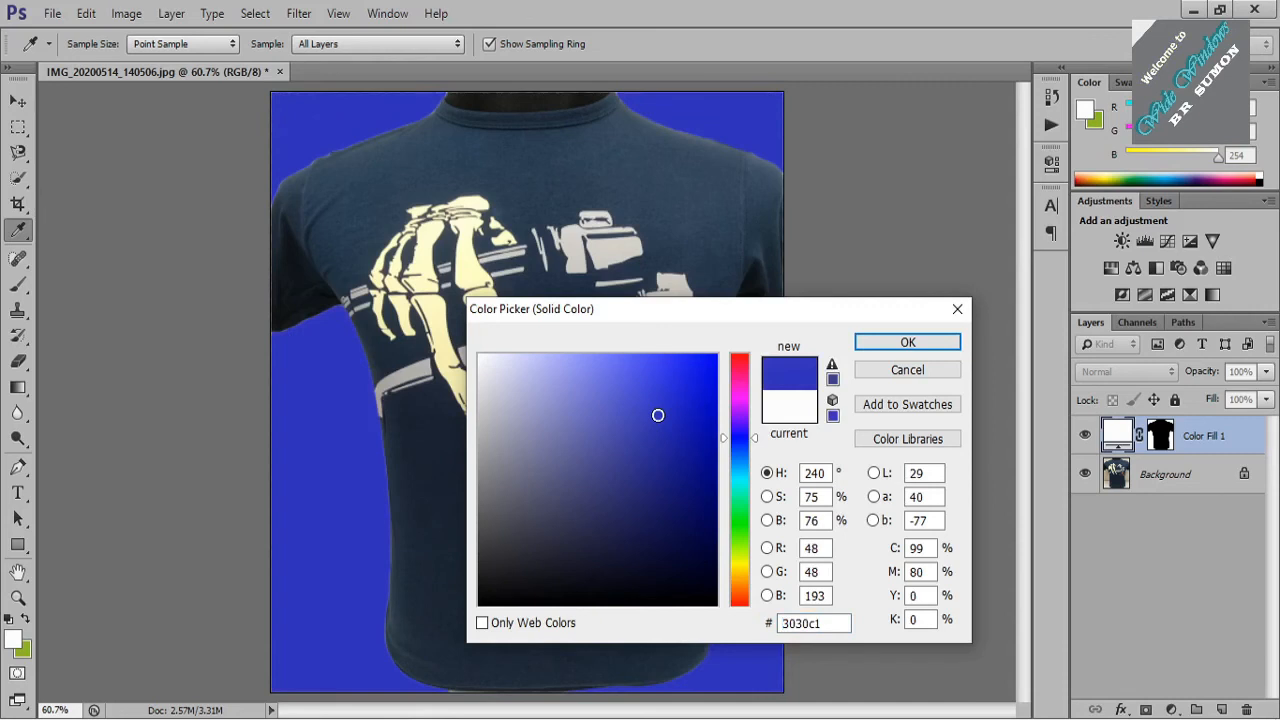
pyautogui.click(582, 388)
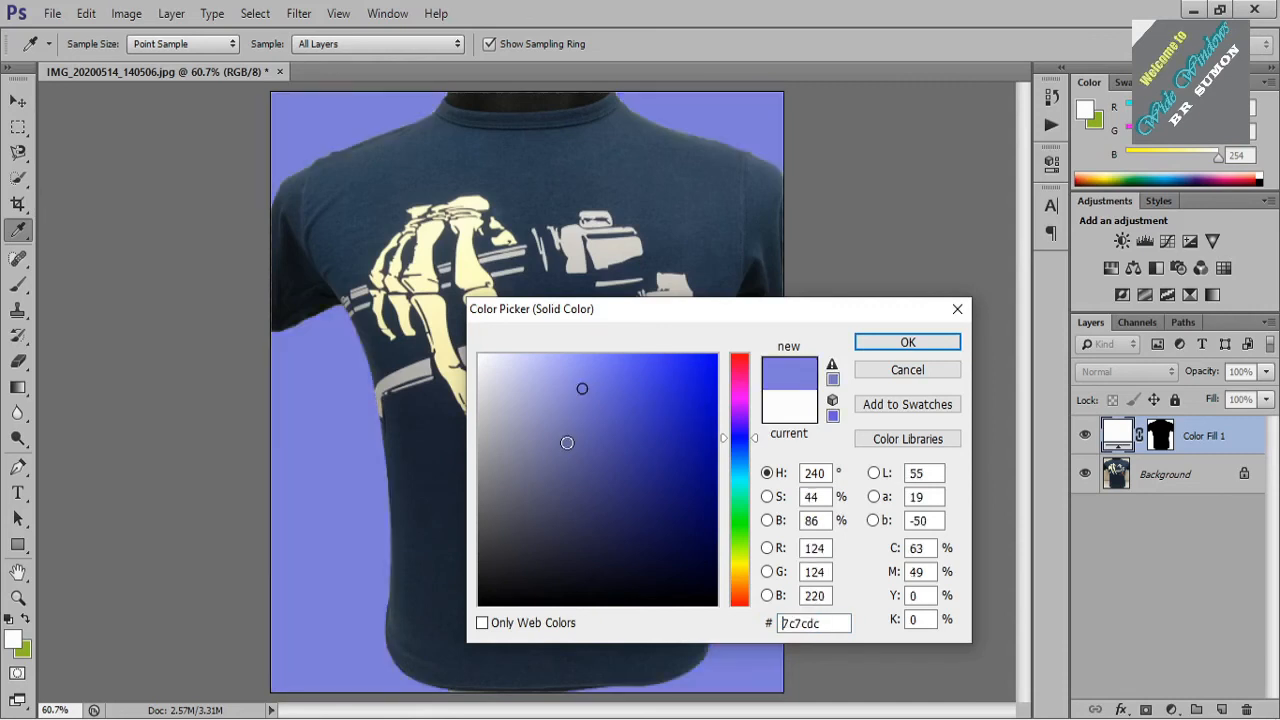
pyautogui.click(567, 442)
pyautogui.click(553, 486)
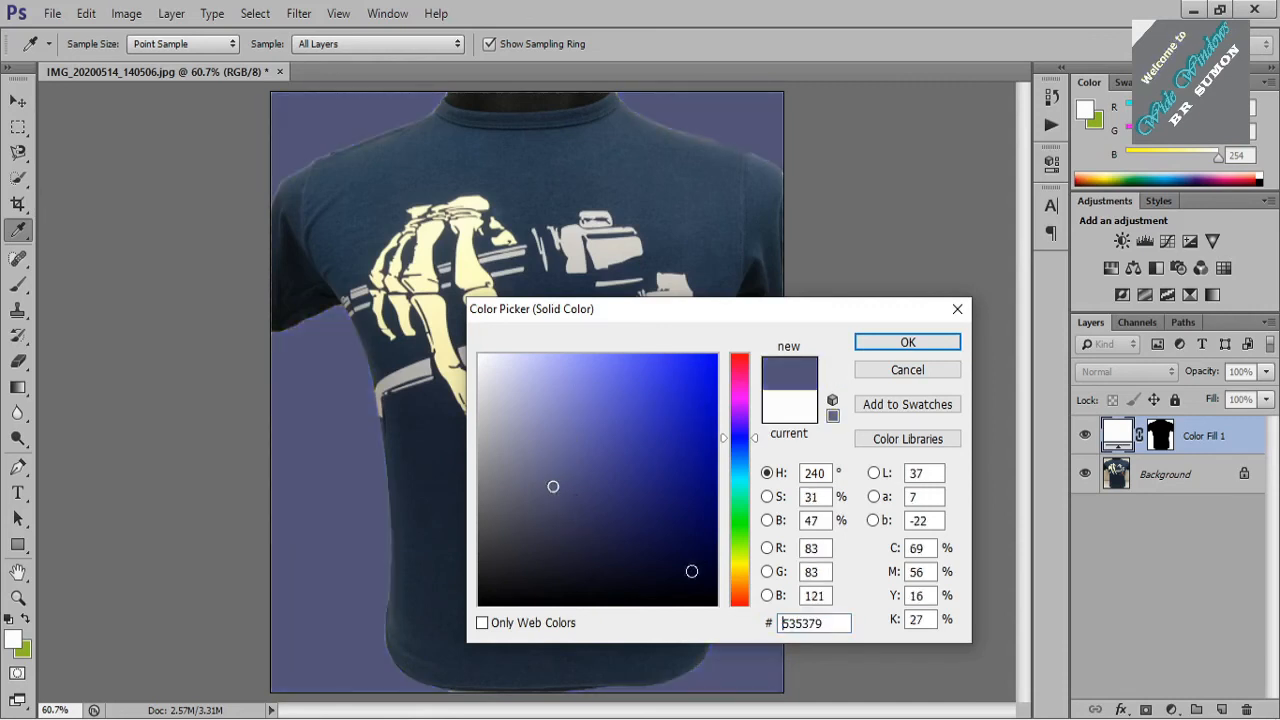
# Step: Set the background fill to the light grey hex colour e9e9ec and confirm it
pyautogui.doubleClick(813, 623)
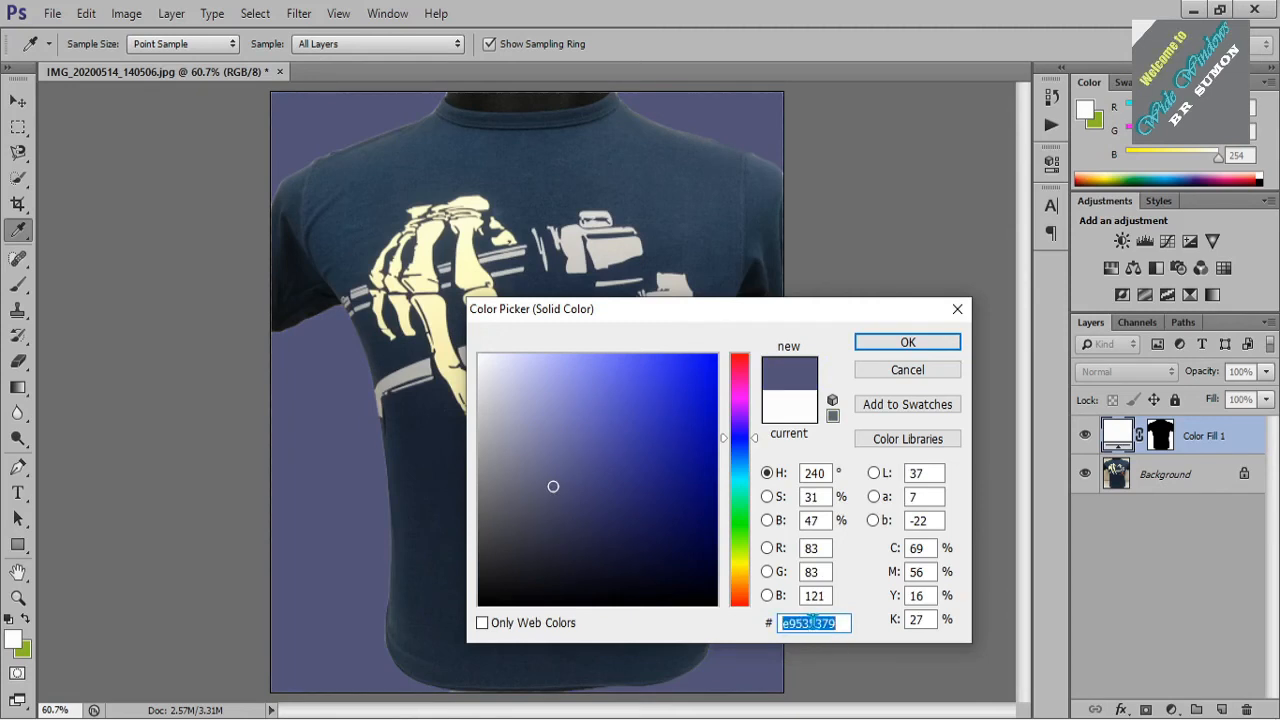
pyautogui.write('e9e9e')
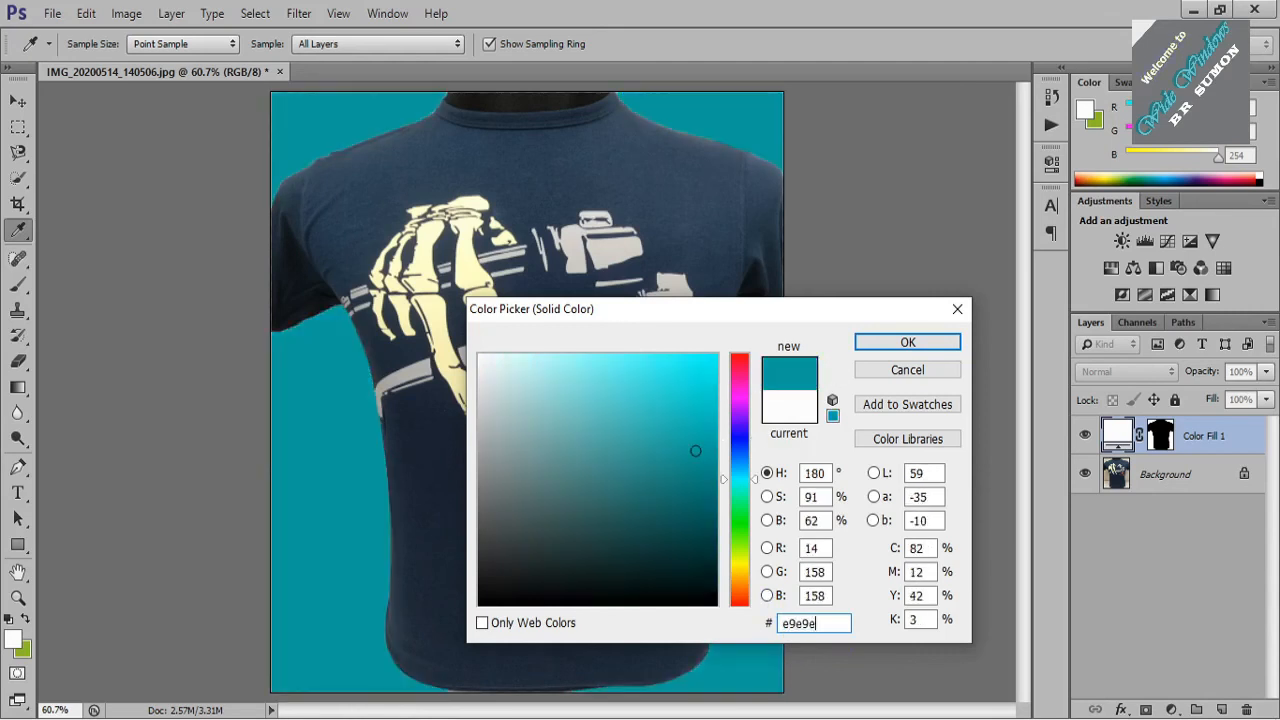
pyautogui.write('c')
pyautogui.press('Return')
pyautogui.press('w')
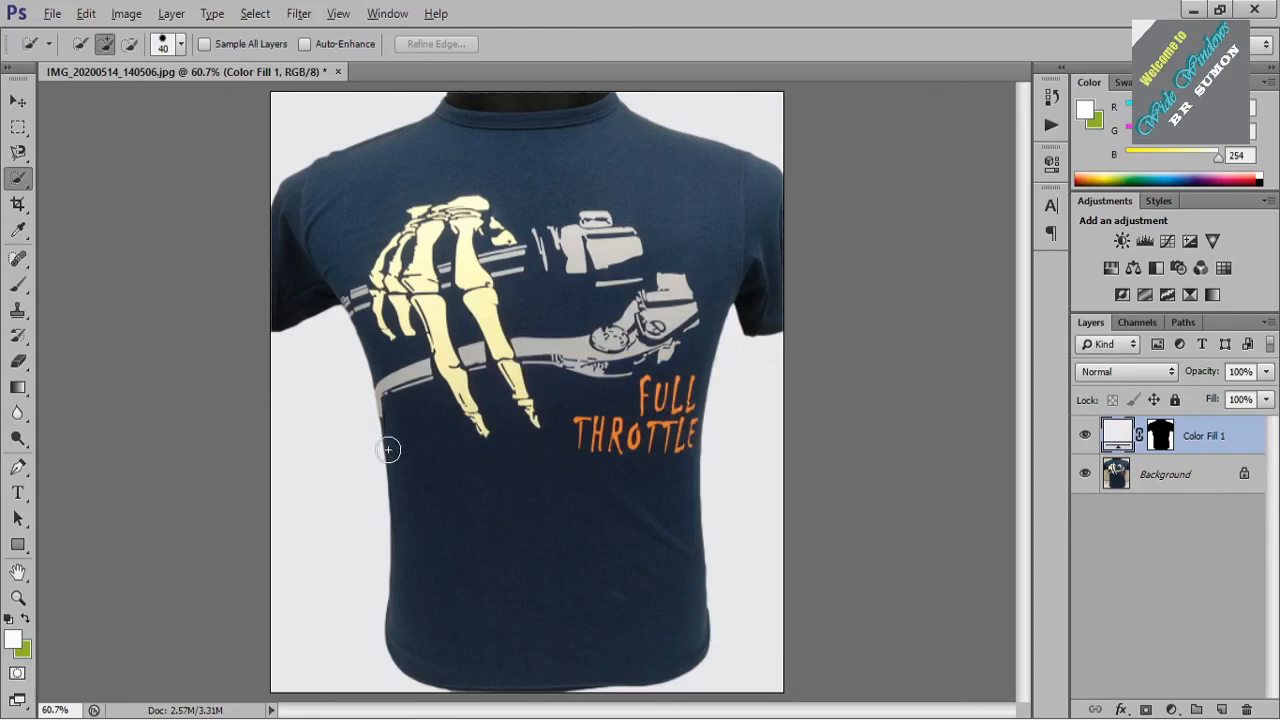
# Step: Examine the edge between the grey fill and the shirt along its left side, from the printed stripe down to the hem
pyautogui.scroll(10, 388, 449)
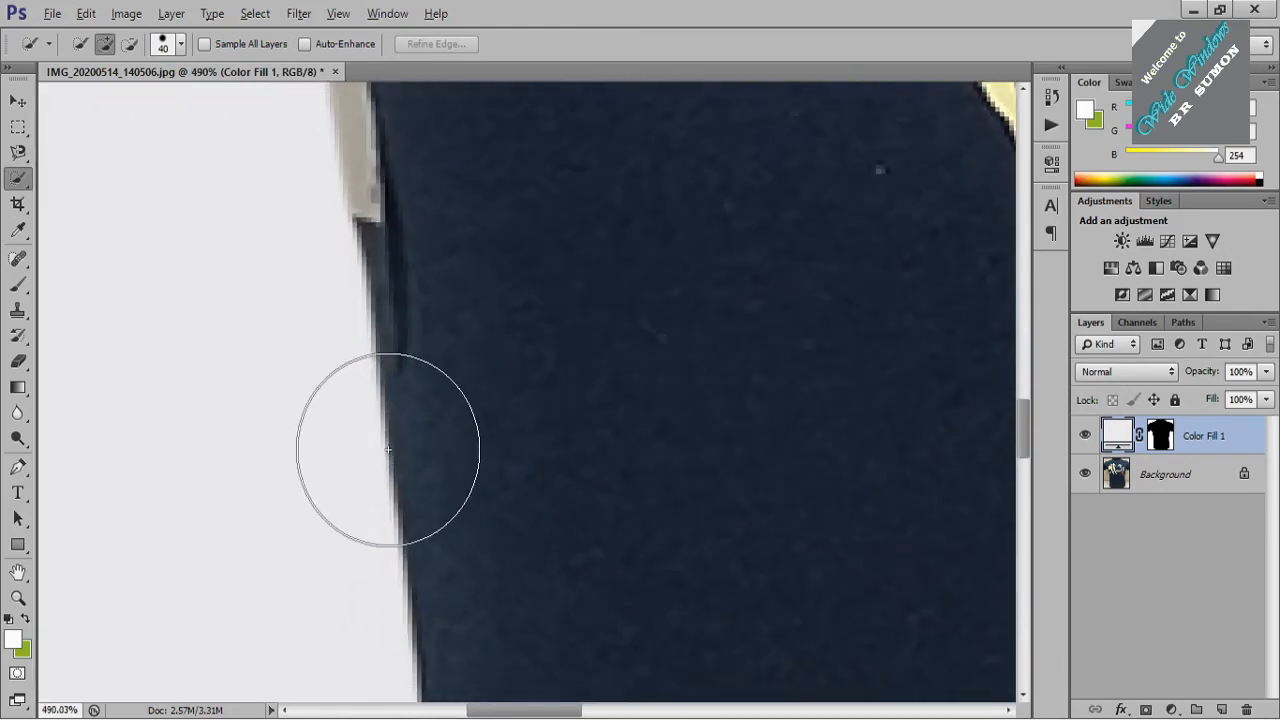
pyautogui.press('alt')
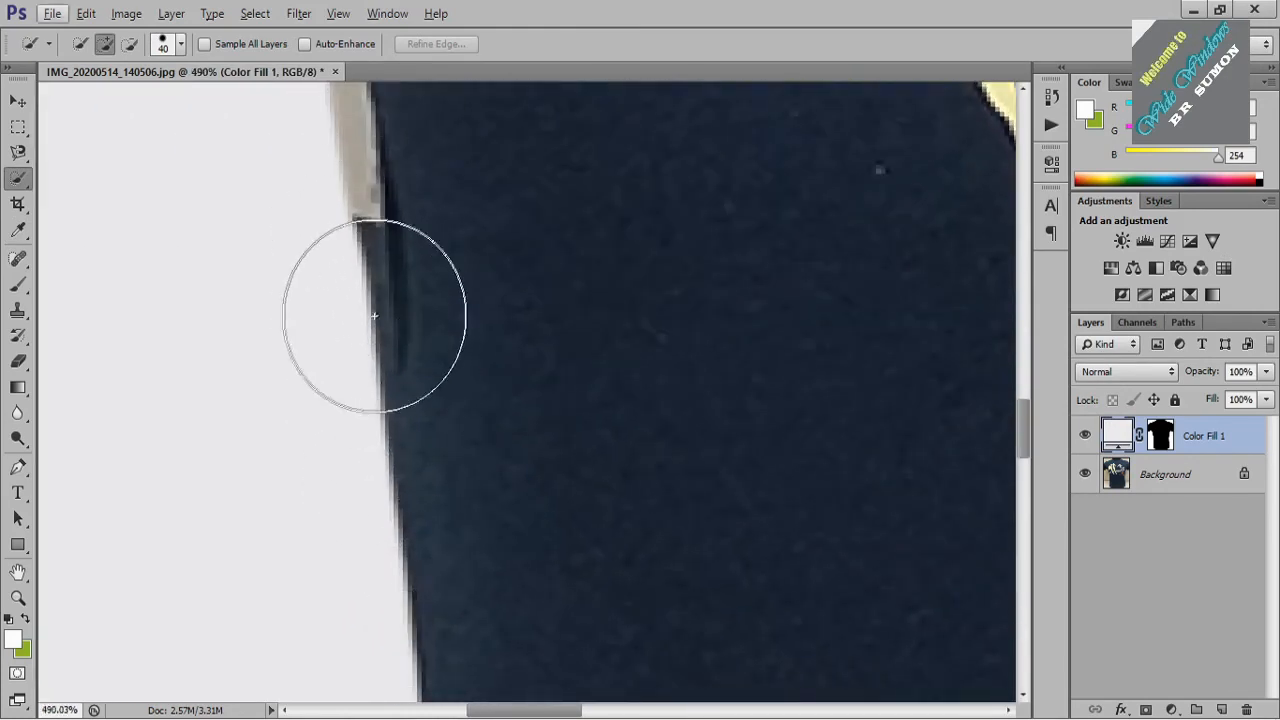
pyautogui.scroll(-6, 374, 316)
pyautogui.scroll(-2, 380, 337)
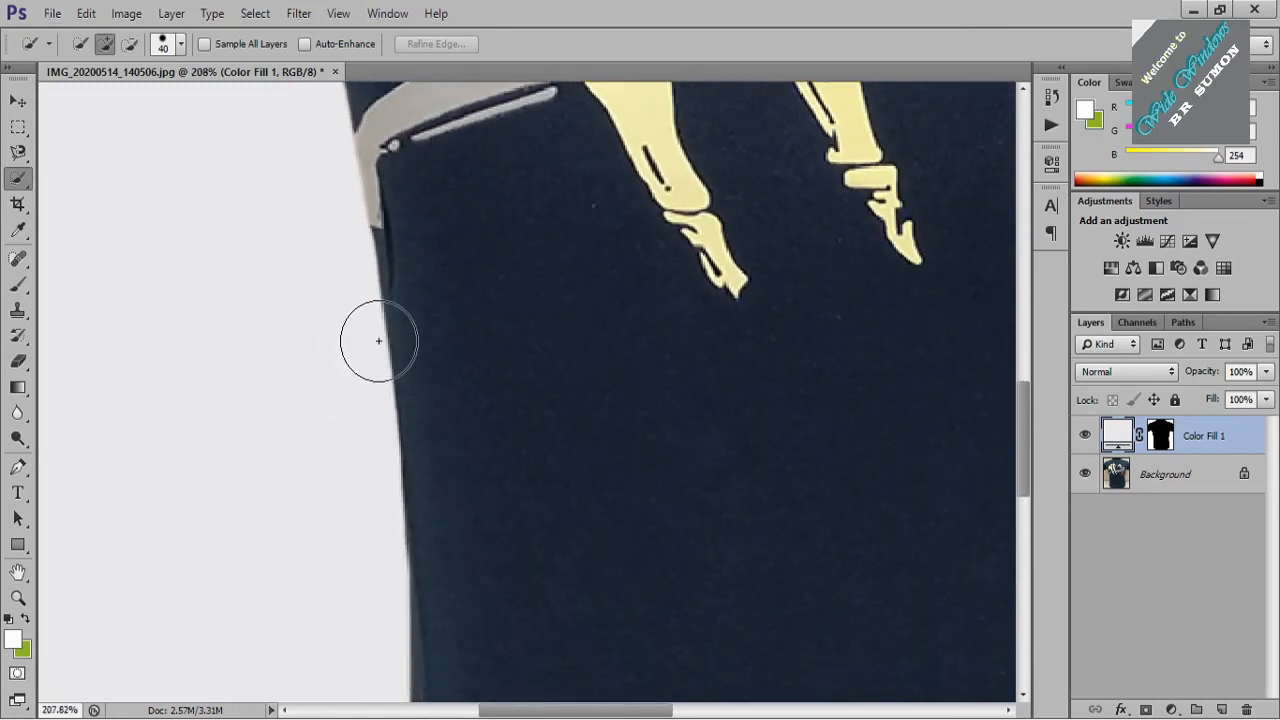
pyautogui.scroll(-5, 380, 345)
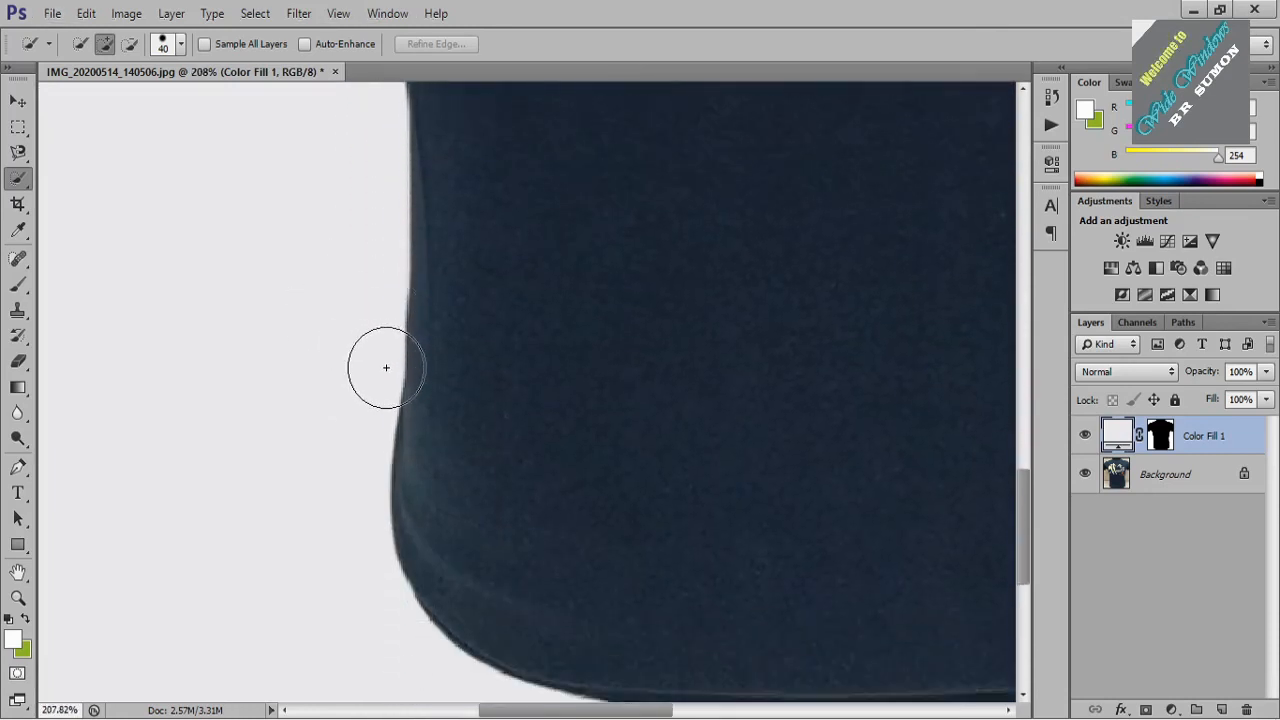
pyautogui.scroll(-2, 384, 365)
pyautogui.scroll(10, 383, 365)
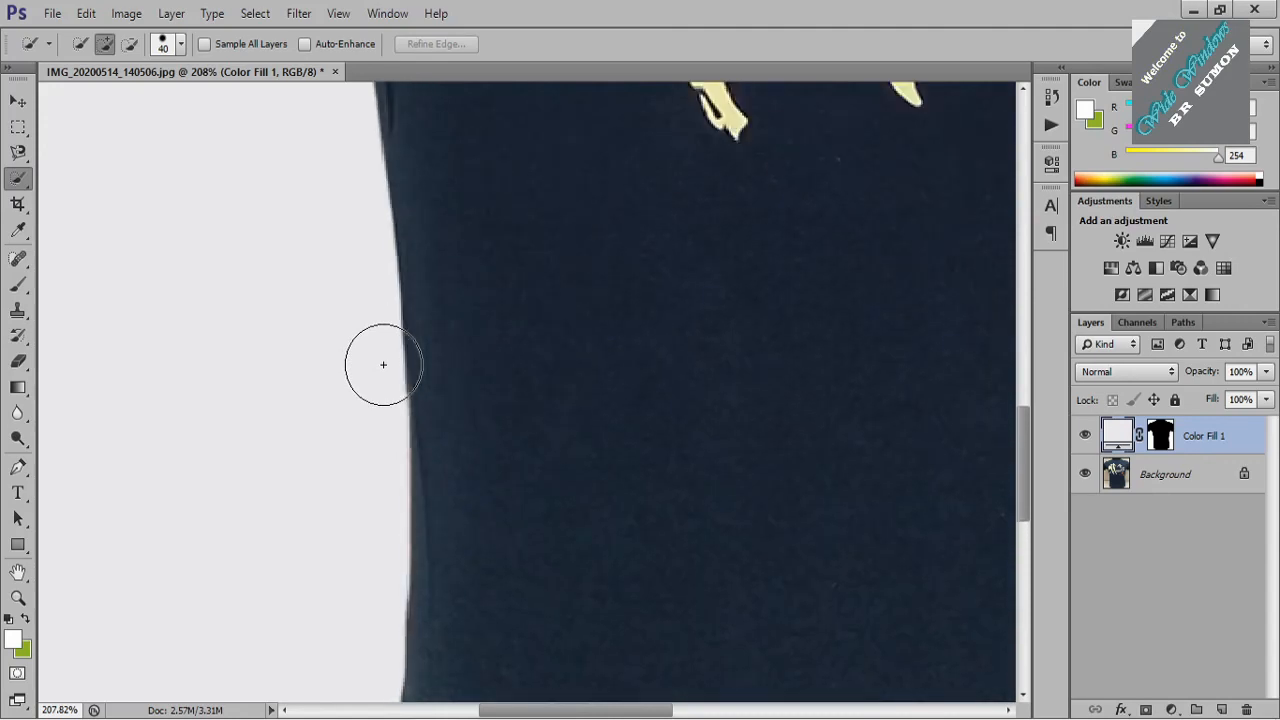
pyautogui.scroll(9, 383, 364)
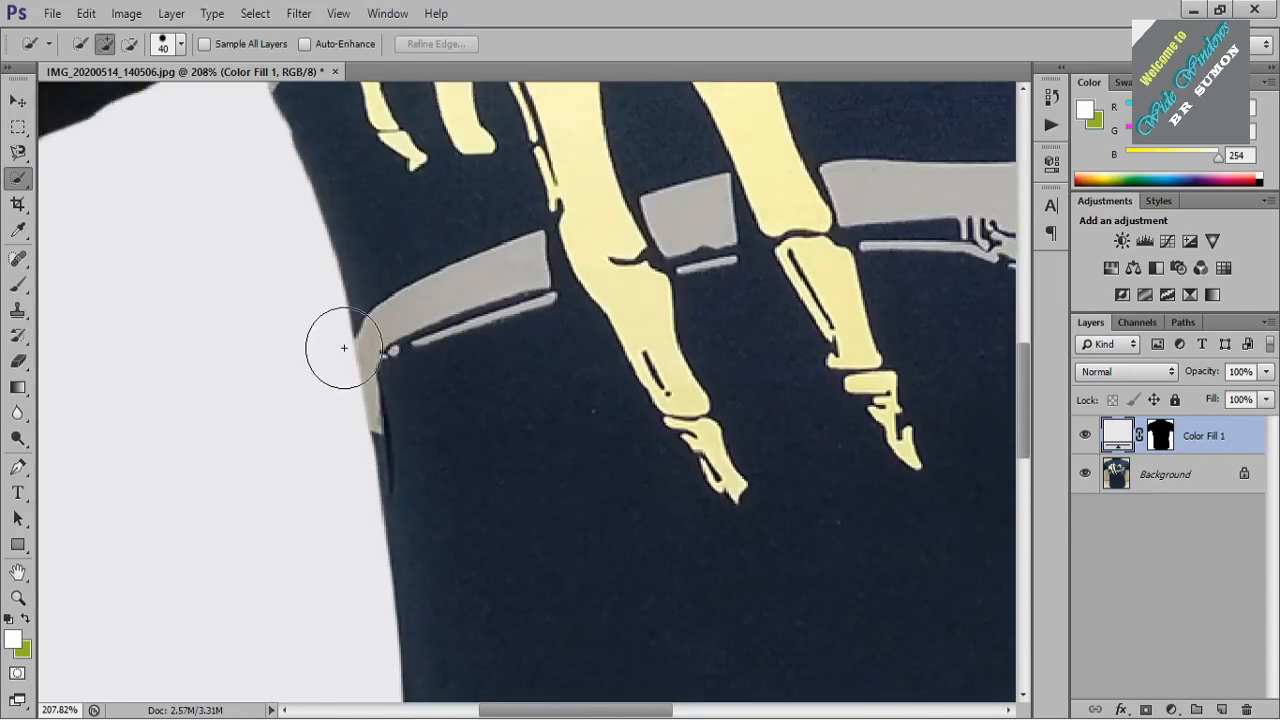
pyautogui.scroll(-6, 343, 347)
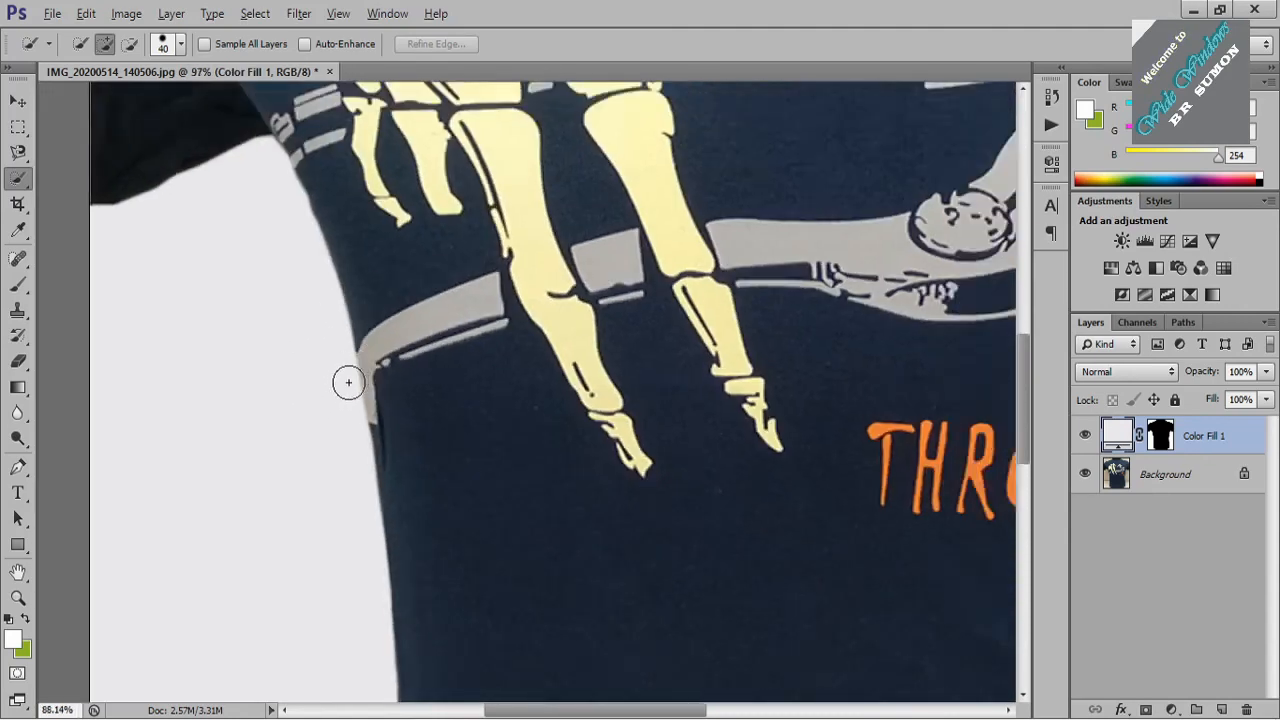
pyautogui.scroll(-1, 344, 374)
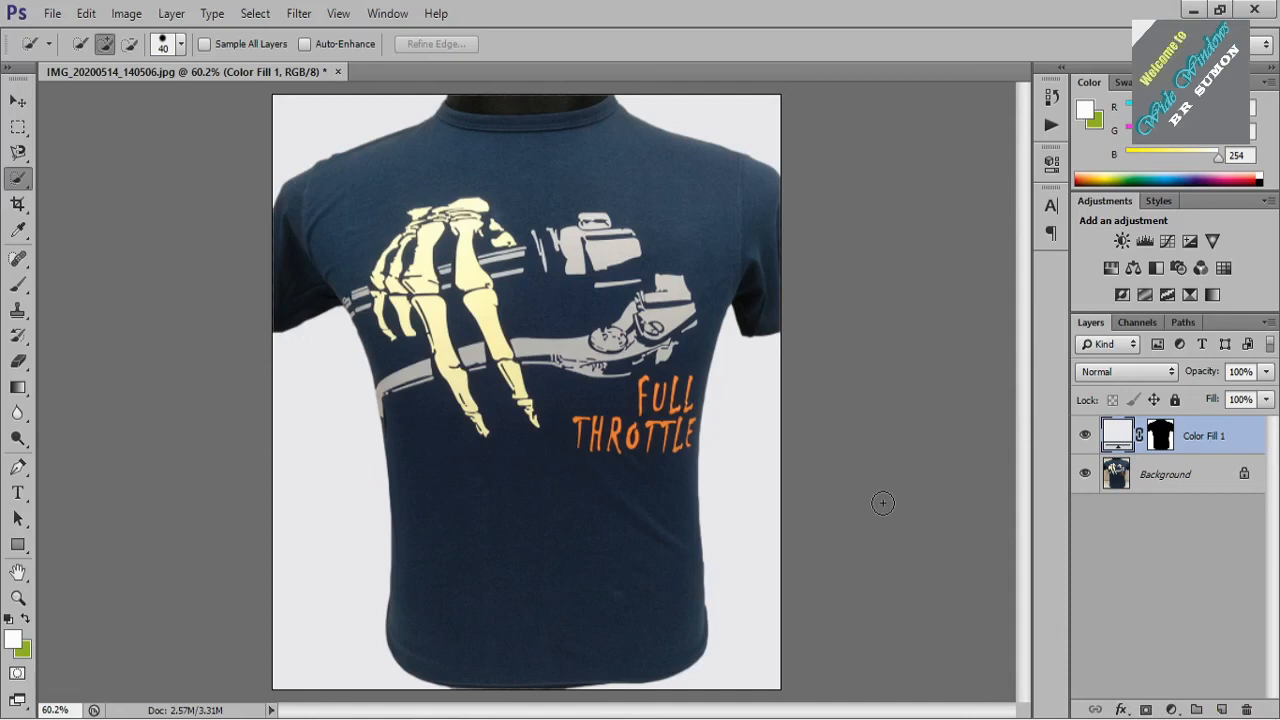
# Step: Display the list of available actions
pyautogui.hotkey('alt', 'F9')
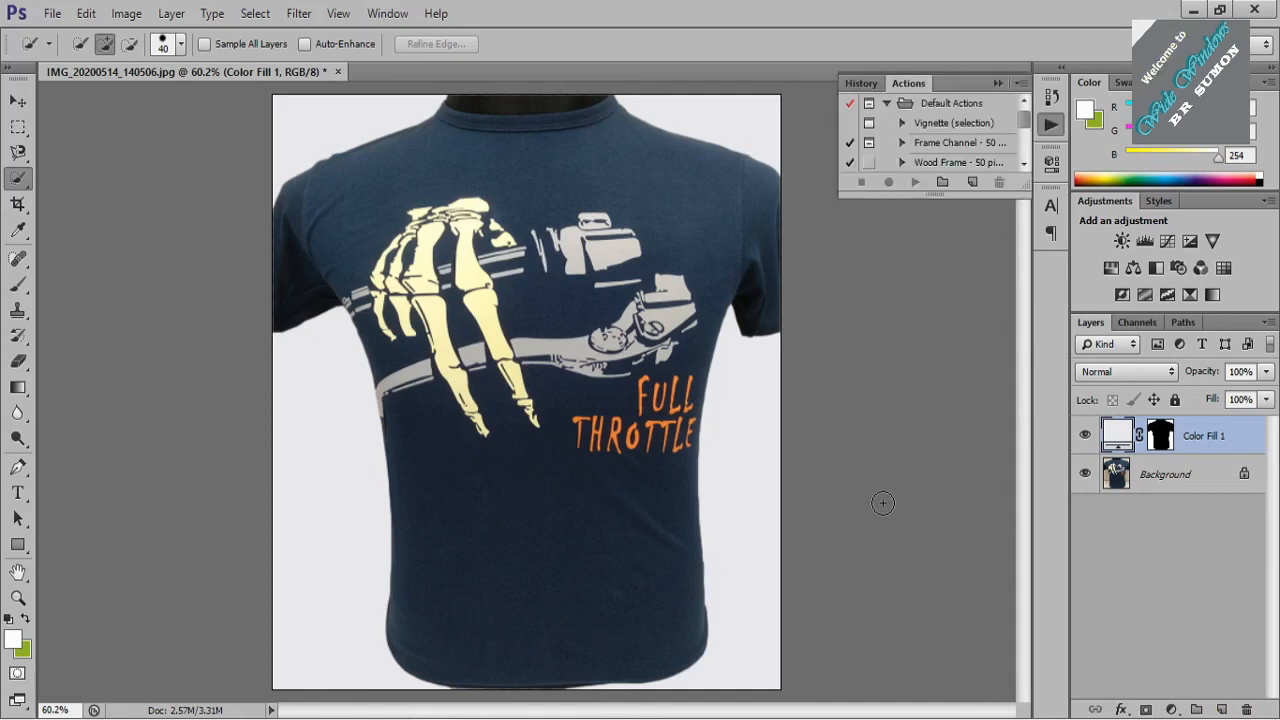